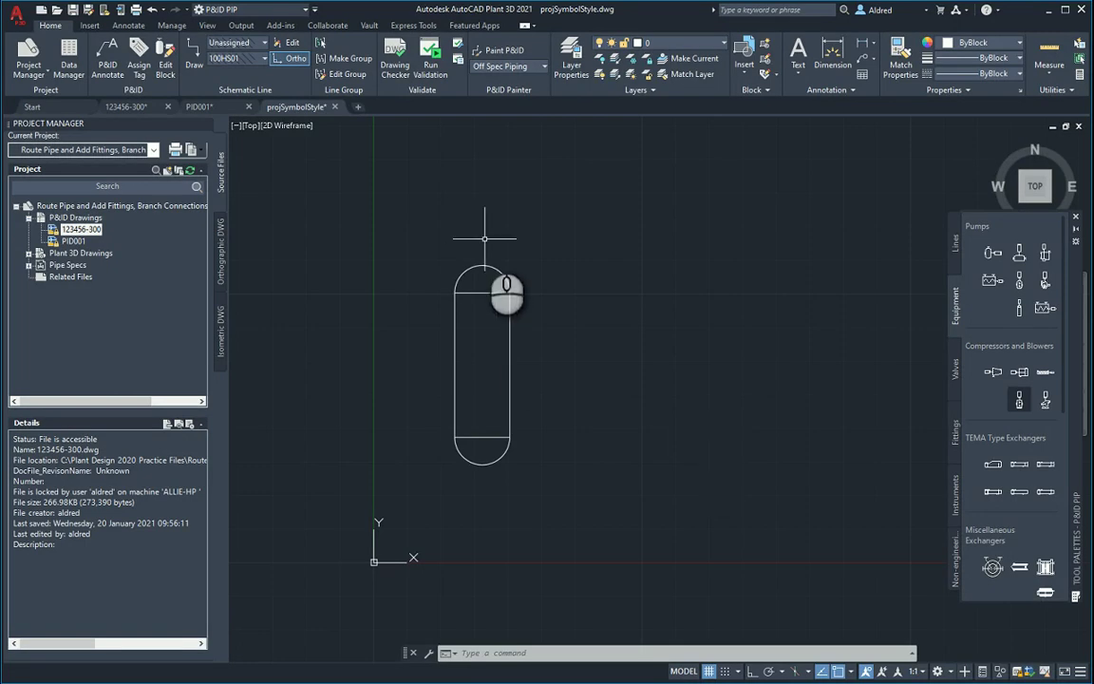
Show the 123456-300 drawing on its layout sheet and zoom in on the vessels
{"action": "left_click", "coordinate": [127, 105]}
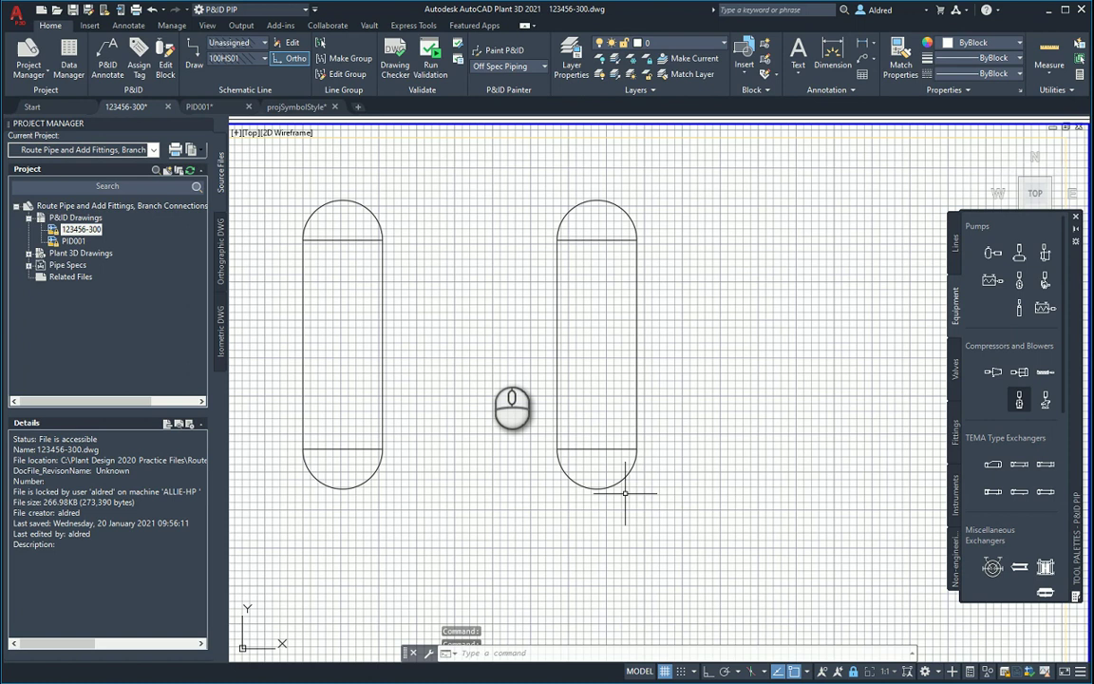
{"action": "key", "text": "ctrl+Page_Down"}
{"action": "scroll", "coordinate": [605, 400], "scroll_direction": "up", "scroll_amount": 6}
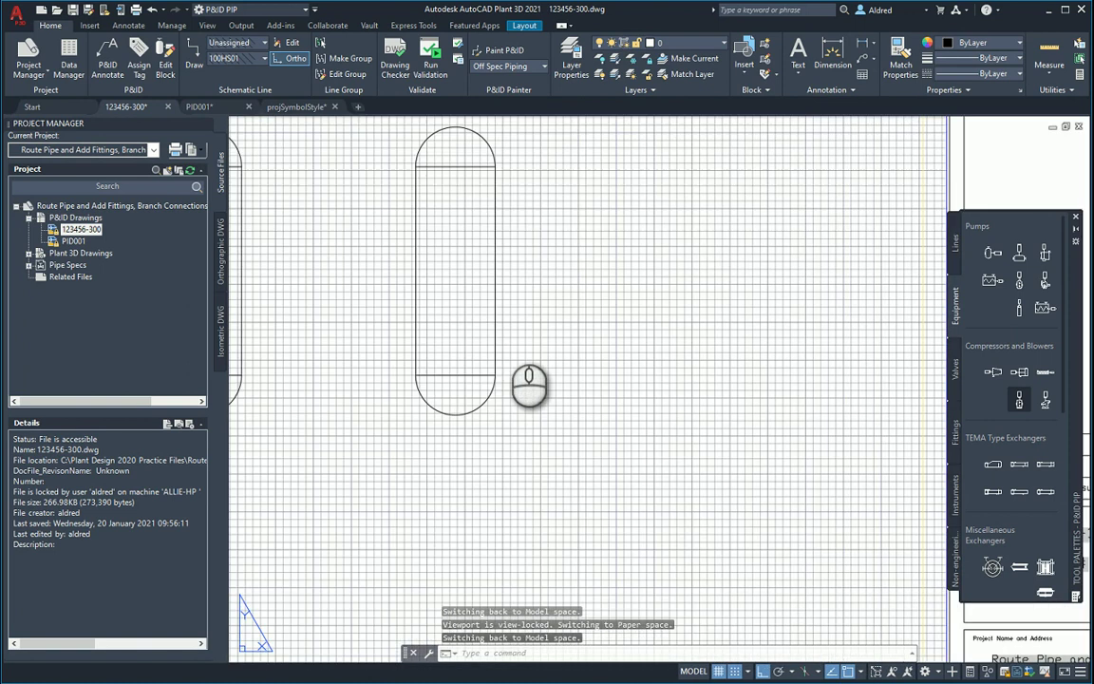
{"action": "scroll", "coordinate": [532, 432], "scroll_direction": "down", "scroll_amount": 2}
{"action": "scroll", "coordinate": [575, 418], "scroll_direction": "down", "scroll_amount": 2}
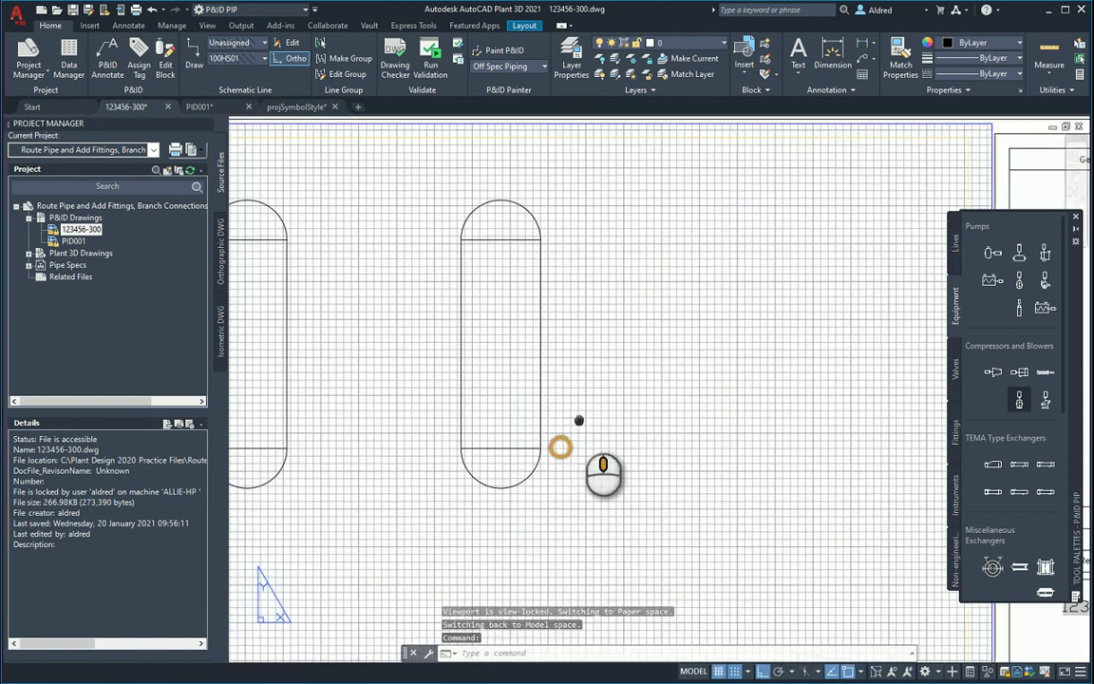
{"action": "scroll", "coordinate": [578, 426], "scroll_direction": "up", "scroll_amount": 2}
Select the right vessel's body and domes, then reselect the whole vessel with one crossing window
{"action": "left_click", "coordinate": [589, 384]}
{"action": "left_click", "coordinate": [515, 356]}
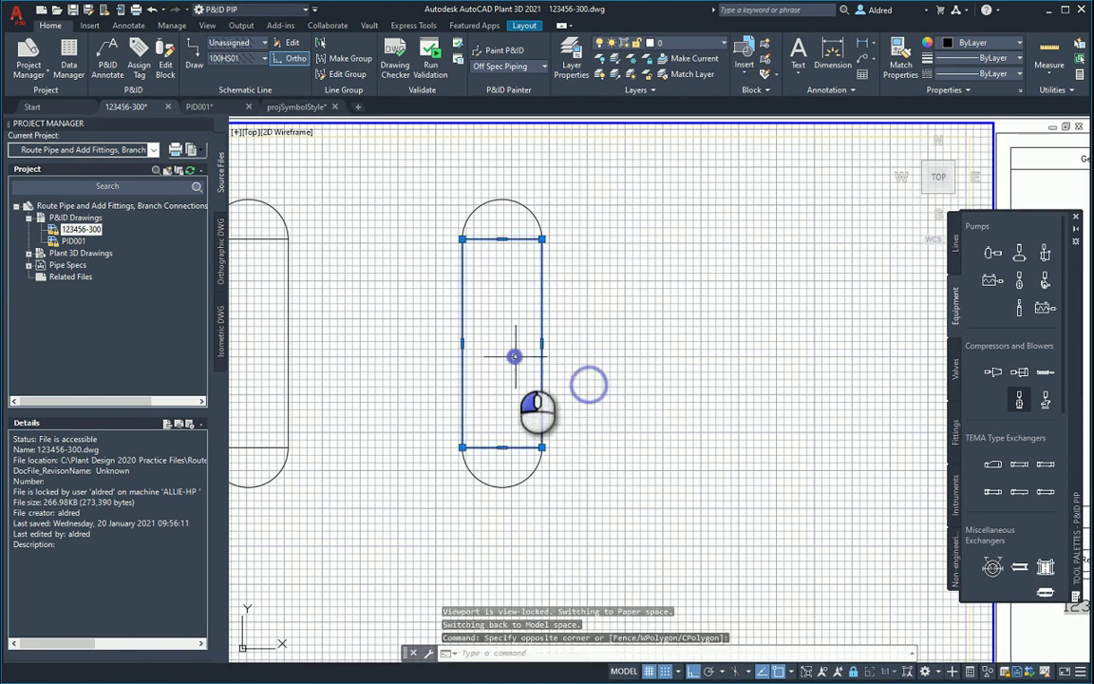
{"action": "left_click", "coordinate": [547, 215]}
{"action": "left_click", "coordinate": [495, 214]}
{"action": "left_click", "coordinate": [542, 501]}
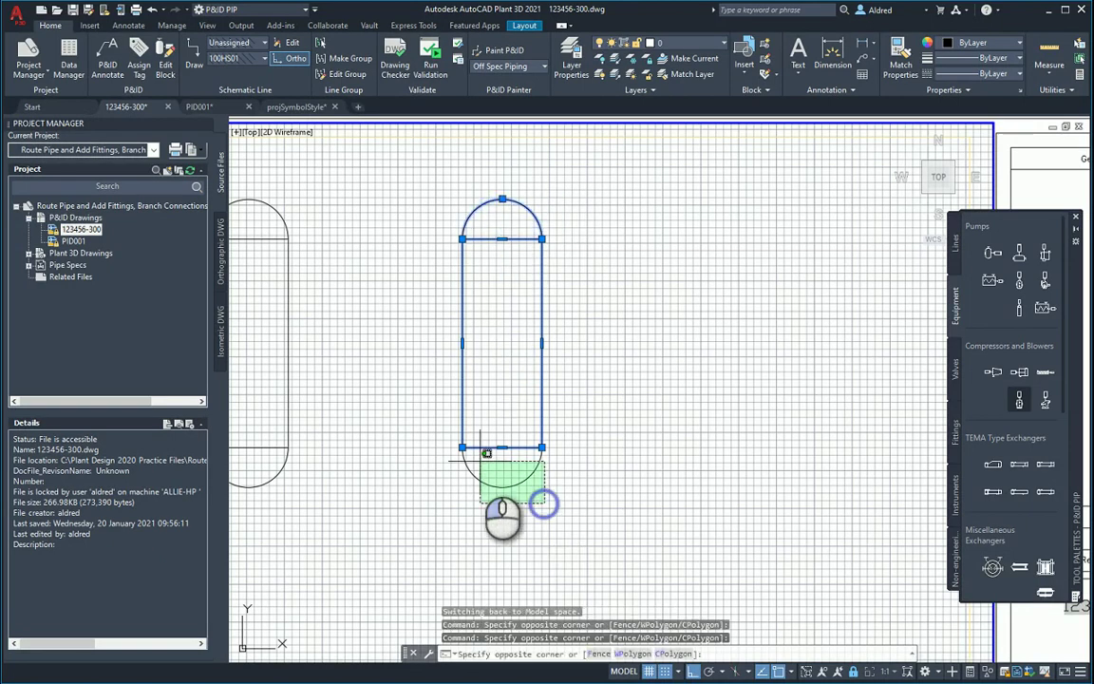
{"action": "left_click", "coordinate": [465, 448]}
{"action": "middle_click_drag", "start_coordinate": [651, 386], "coordinate": [645, 413]}
{"action": "key", "text": "Escape"}
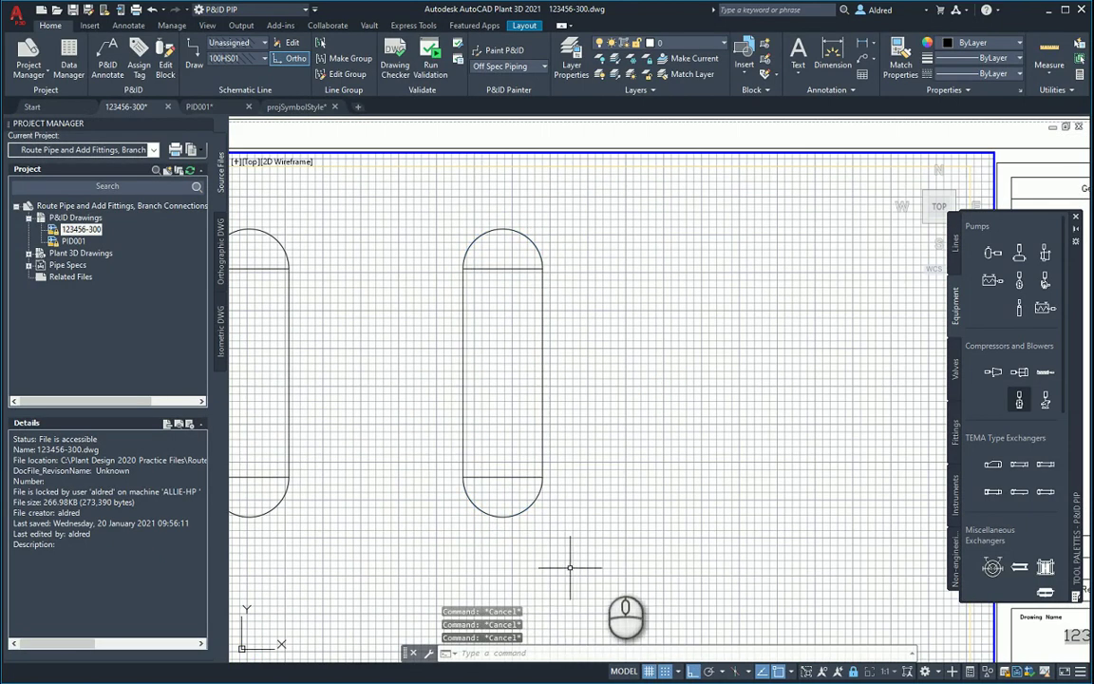
{"action": "left_click", "coordinate": [607, 539]}
{"action": "left_click", "coordinate": [430, 197]}
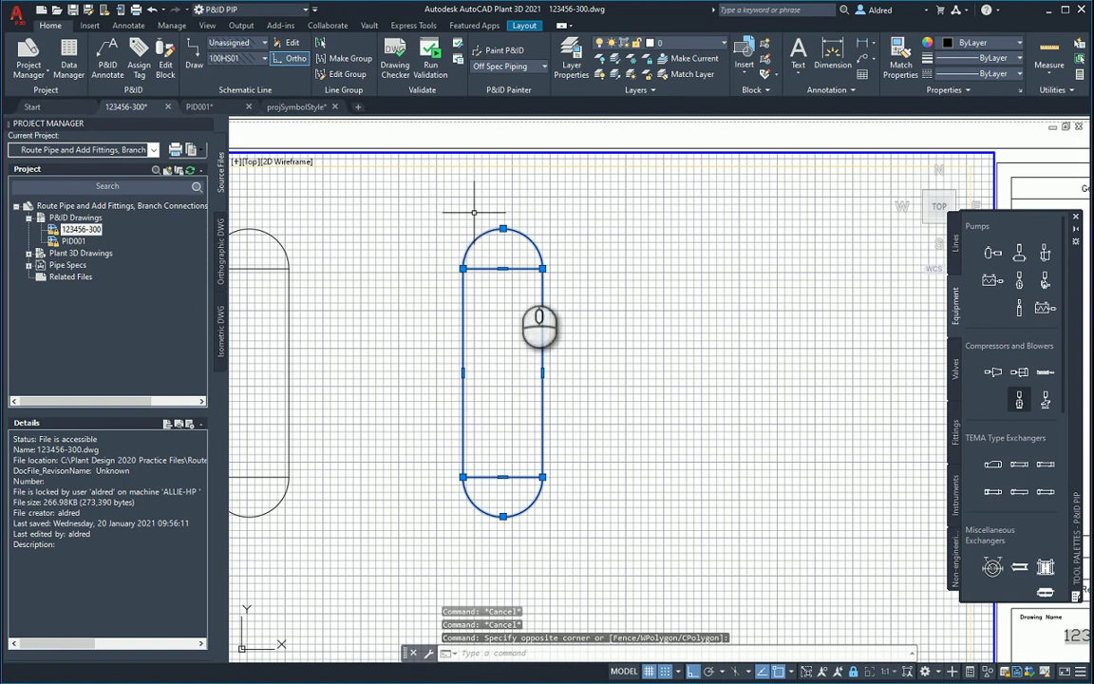
Convert the selected vessel to a Tanks > Vessel P&ID object with its base point at the bottom quadrant
{"action": "right_click", "coordinate": [503, 321]}
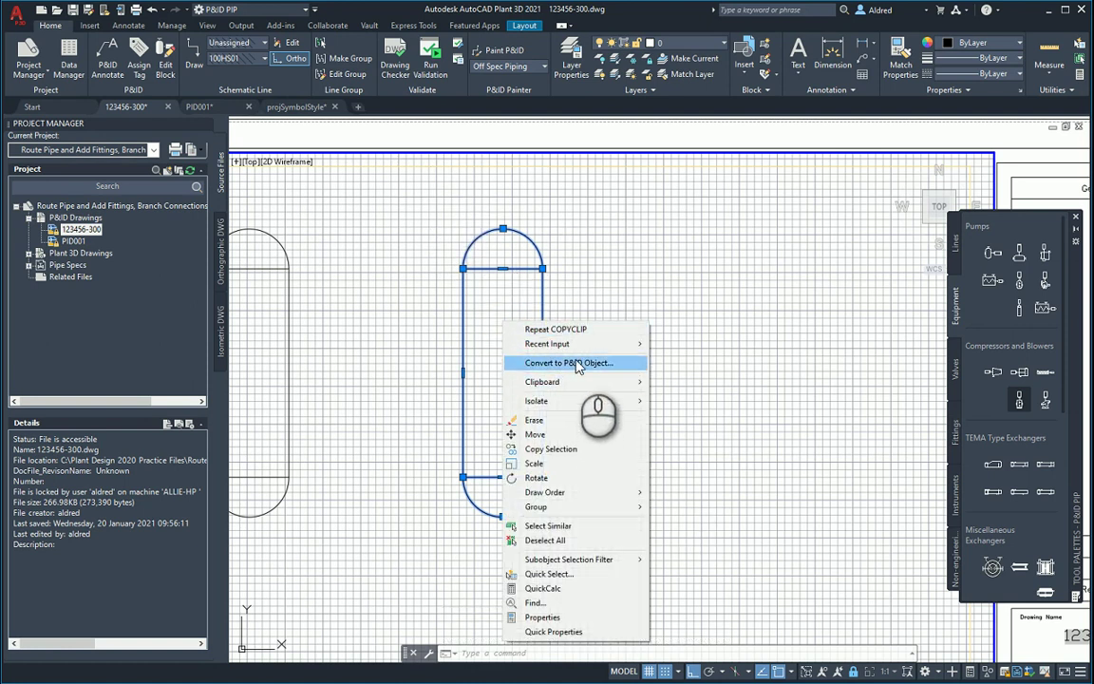
{"action": "left_click", "coordinate": [575, 362]}
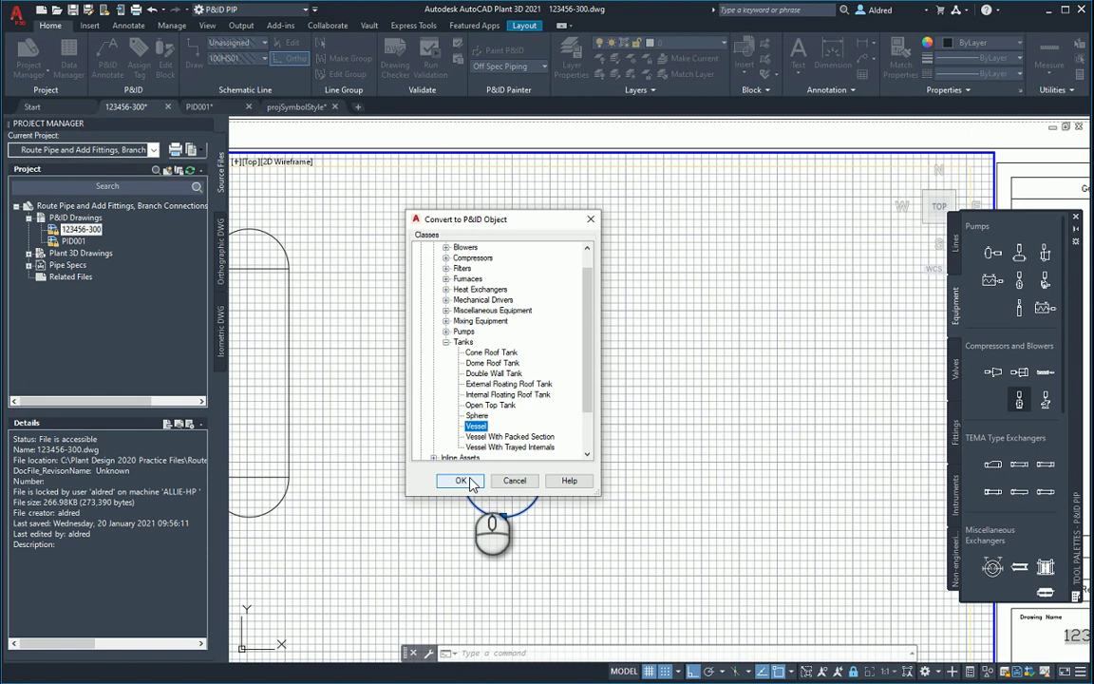
{"action": "scroll", "coordinate": [493, 422], "scroll_direction": "up", "scroll_amount": 1}
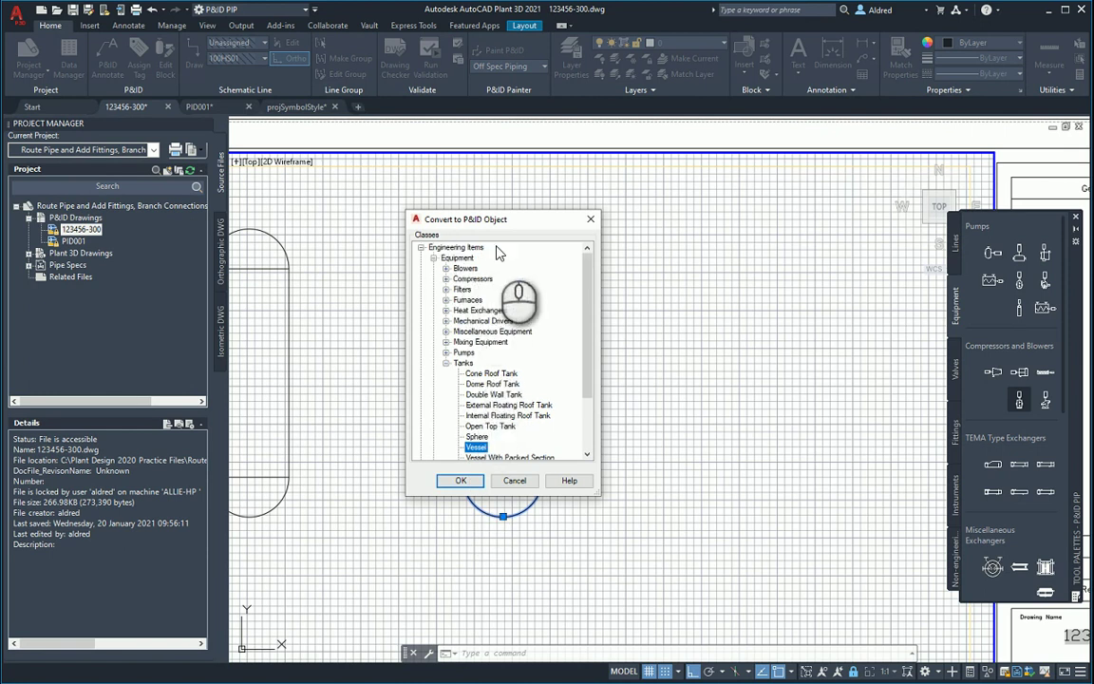
{"action": "scroll", "coordinate": [489, 313], "scroll_direction": "down", "scroll_amount": 2}
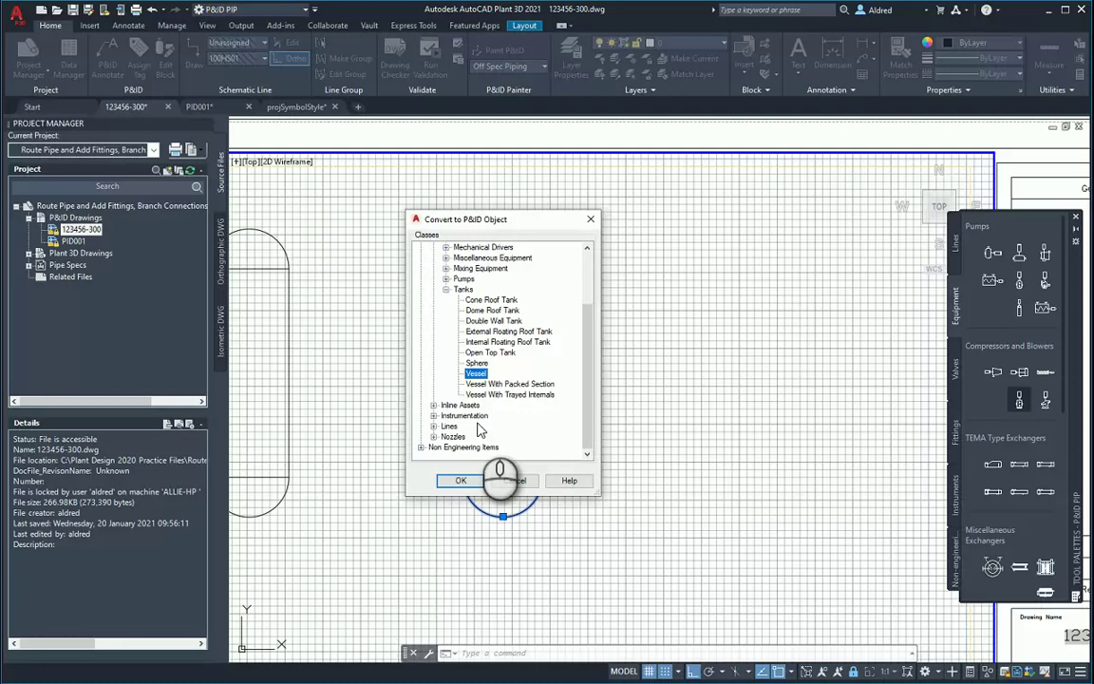
{"action": "scroll", "coordinate": [480, 429], "scroll_direction": "up", "scroll_amount": 1}
{"action": "left_click", "coordinate": [460, 481]}
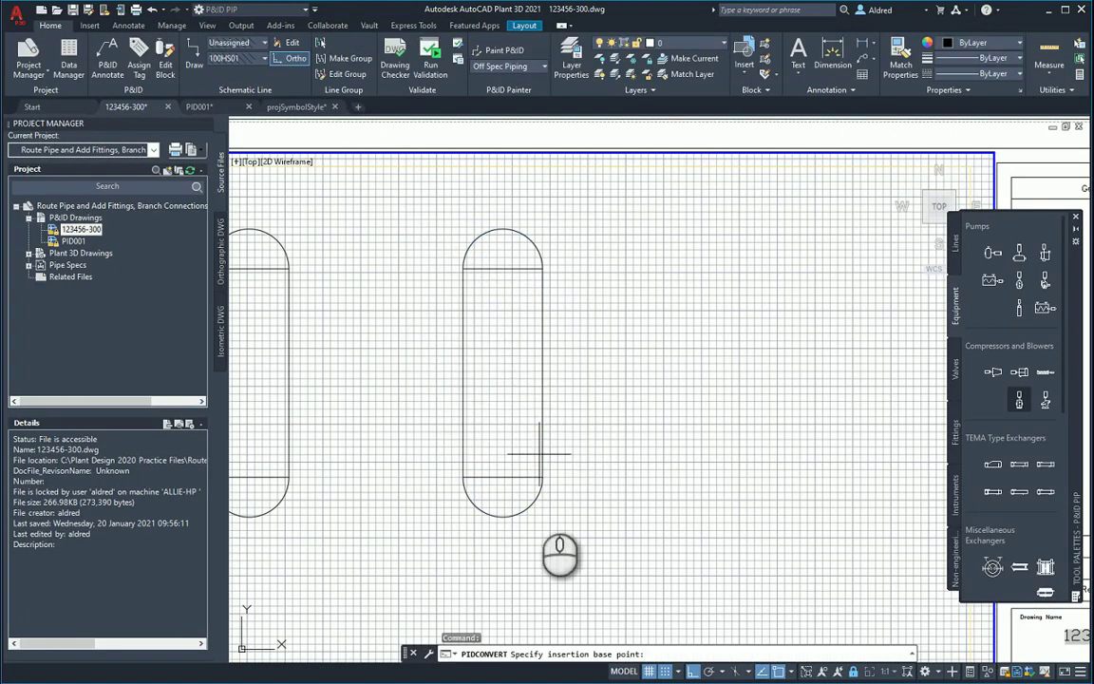
{"action": "left_click", "coordinate": [503, 477]}
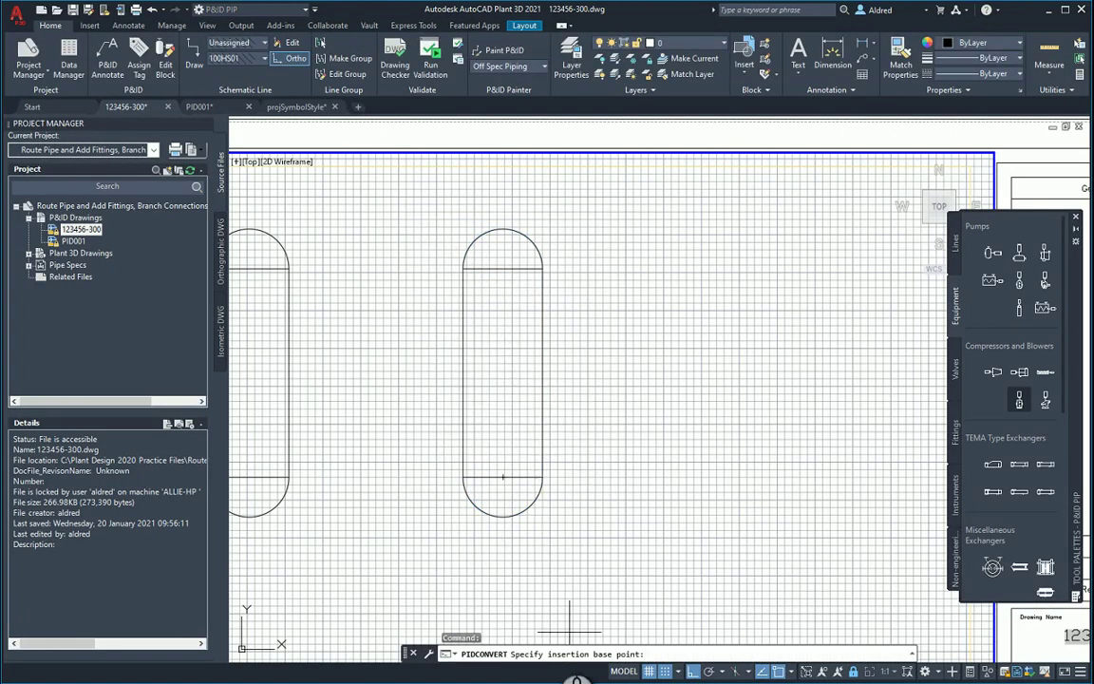
{"action": "left_click", "coordinate": [504, 517]}
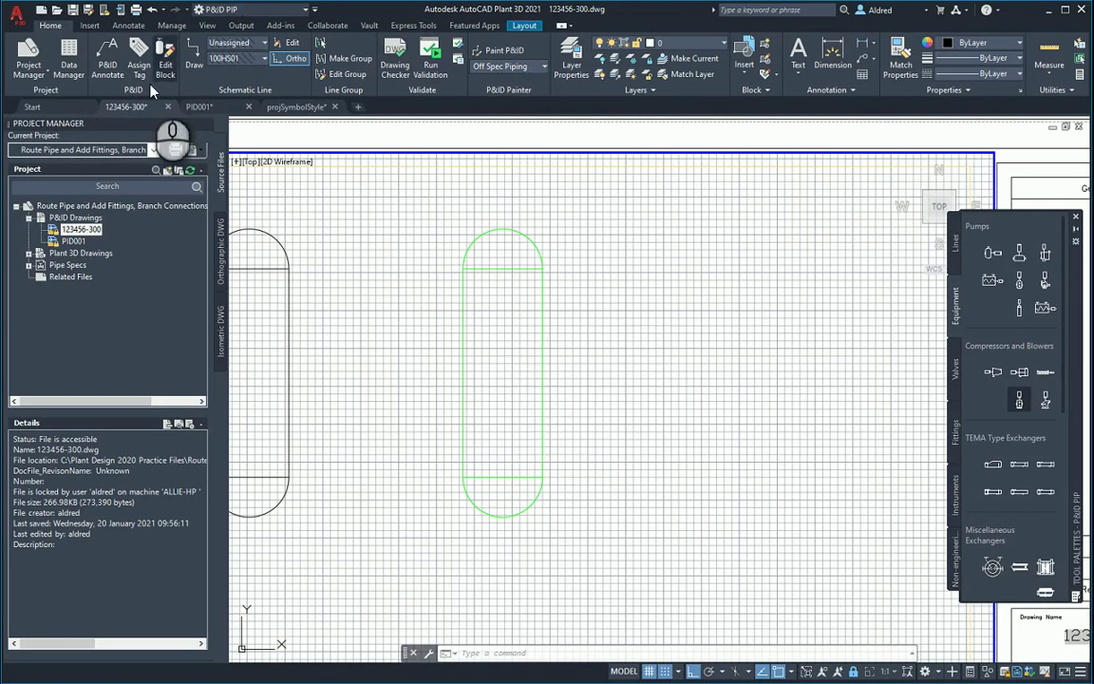
Draw a schematic line from a point right of the vessel to the vessel's side edge
{"action": "left_click", "coordinate": [194, 55]}
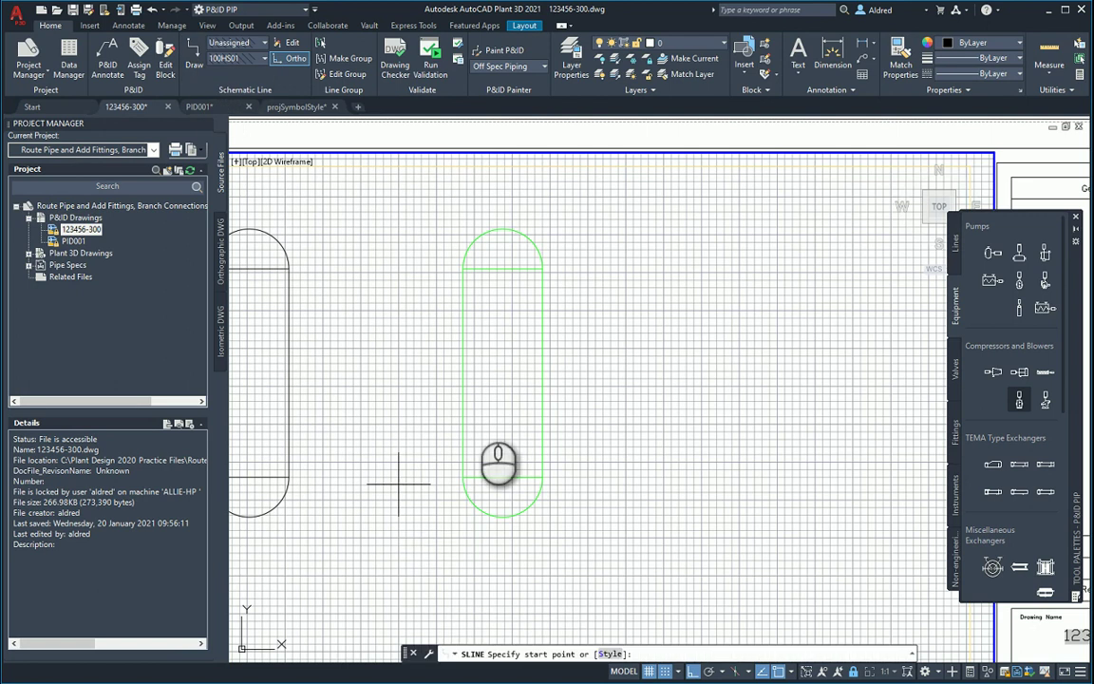
{"action": "left_click", "coordinate": [761, 325]}
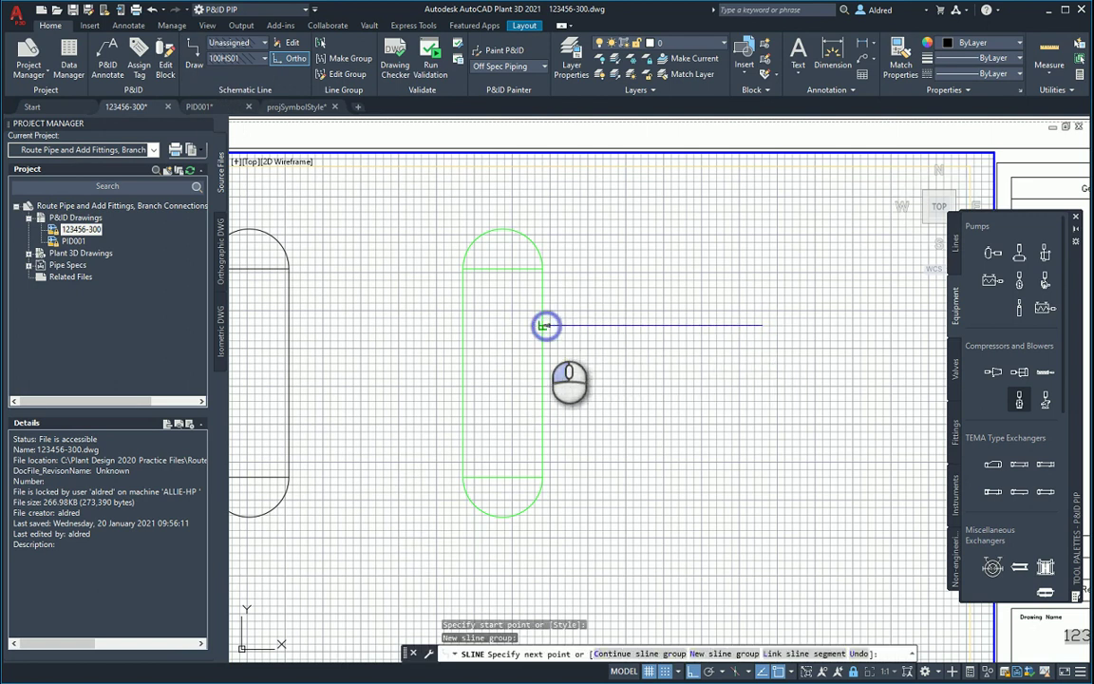
{"action": "left_click", "coordinate": [544, 326]}
{"action": "key", "text": "Return"}
{"action": "scroll", "coordinate": [586, 375], "scroll_direction": "up", "scroll_amount": 2}
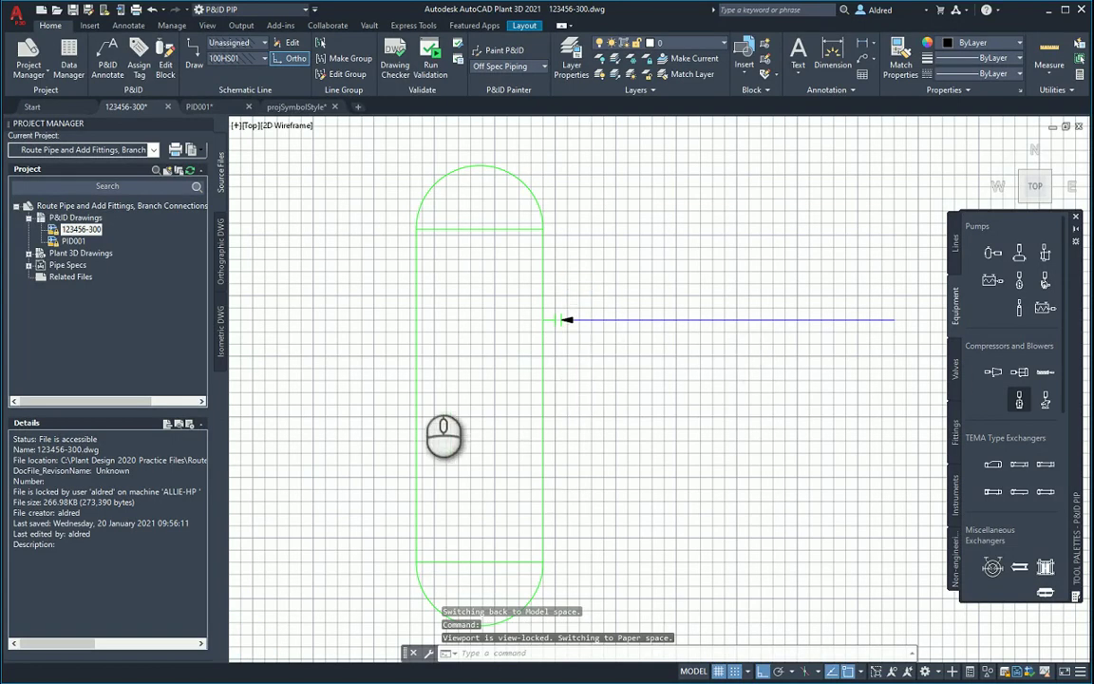
{"action": "scroll", "coordinate": [566, 301], "scroll_direction": "up", "scroll_amount": 4}
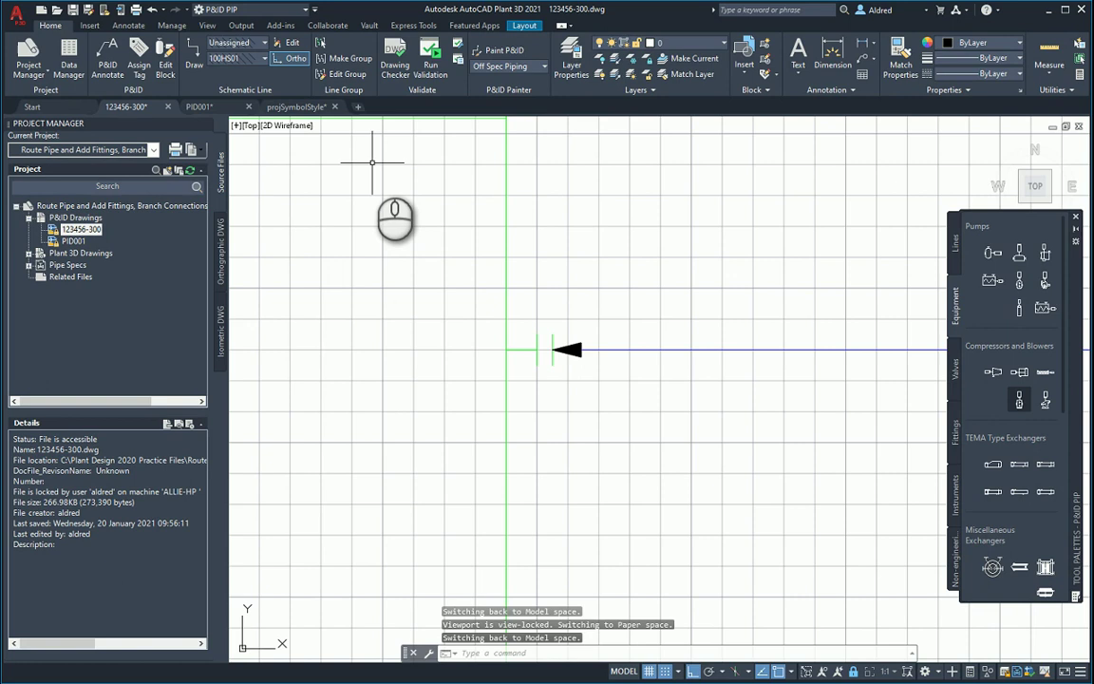
{"action": "scroll", "coordinate": [635, 420], "scroll_direction": "down", "scroll_amount": 4}
Substitute the side nozzle's double-bar symbol with the circle nozzle symbol
{"action": "left_click", "coordinate": [606, 403]}
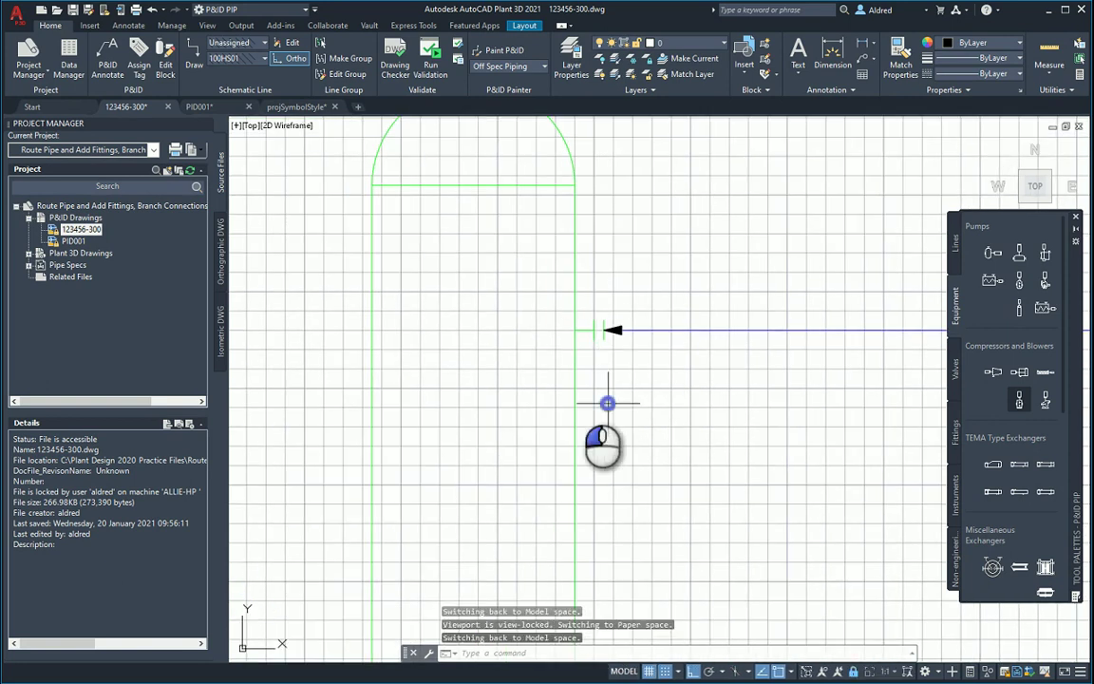
{"action": "left_click", "coordinate": [523, 371]}
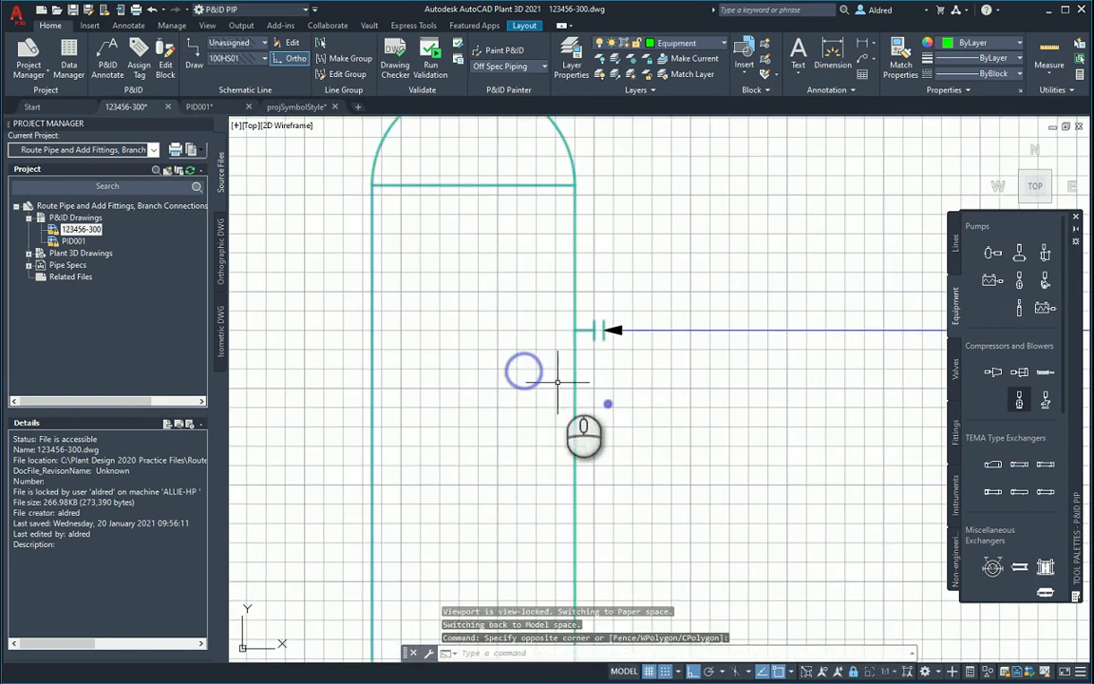
{"action": "key", "text": "Escape"}
{"action": "left_click", "coordinate": [590, 330]}
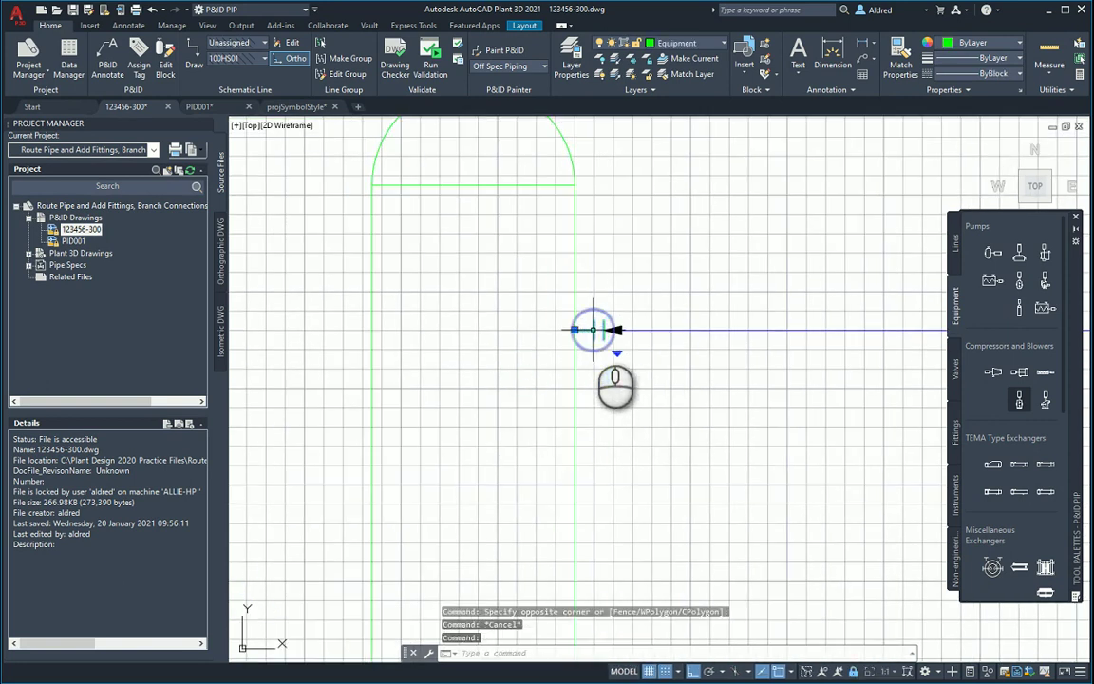
{"action": "left_click", "coordinate": [617, 352]}
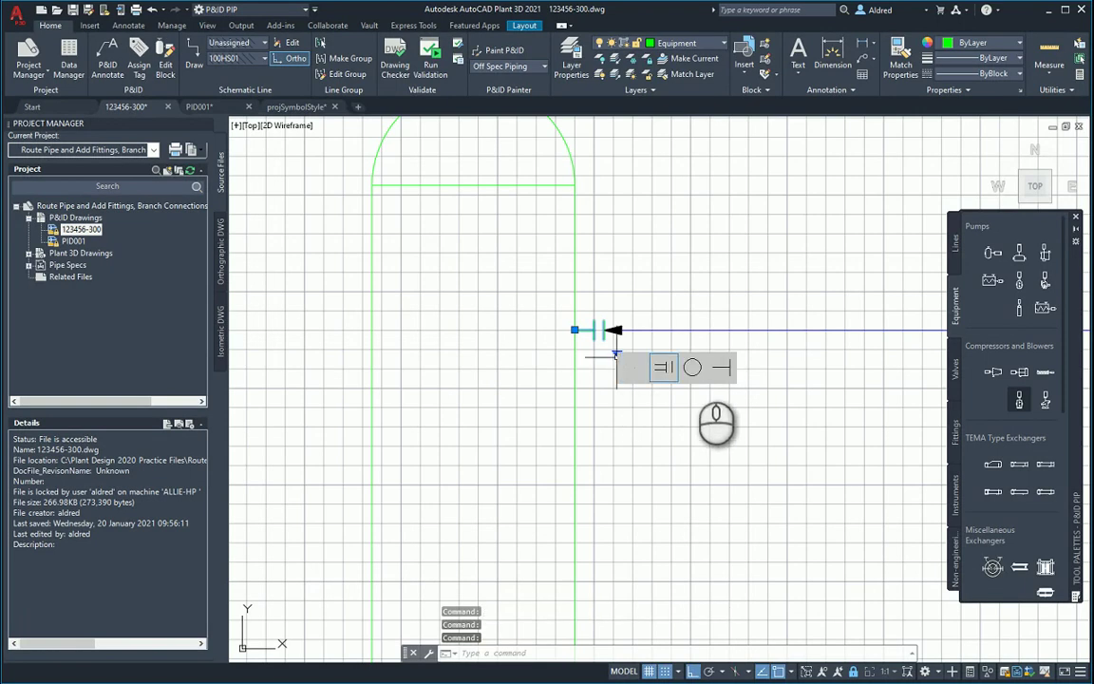
{"action": "left_click", "coordinate": [692, 367]}
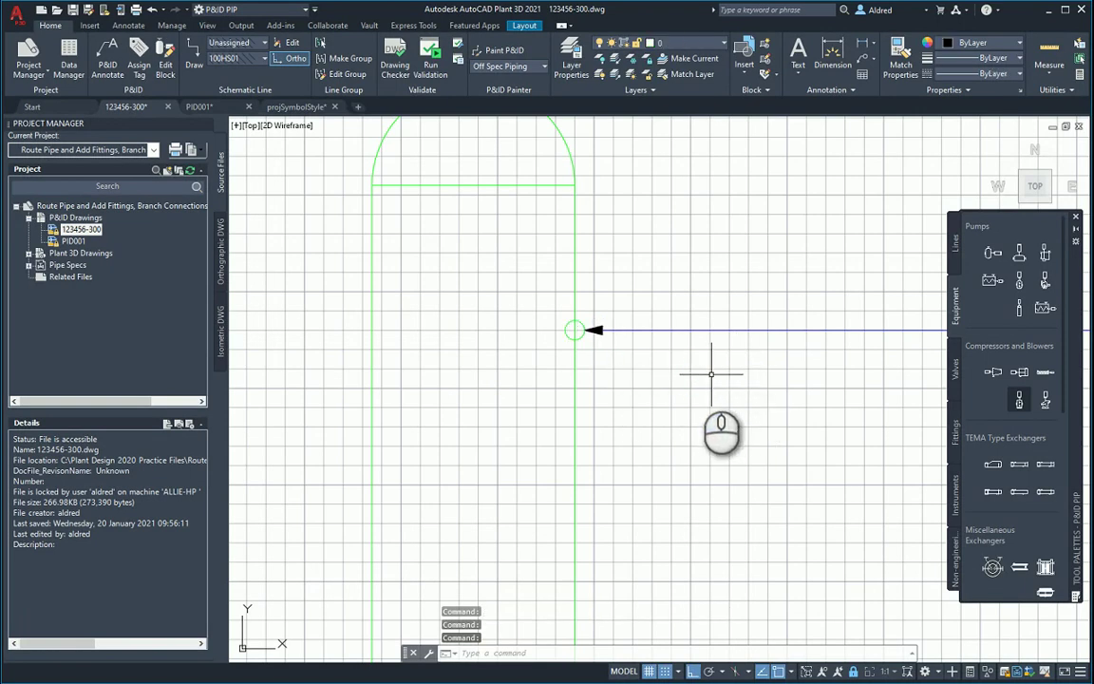
Substitute the nozzle again, this time with the single-tick symbol, and clear the selection
{"action": "left_click", "coordinate": [576, 333]}
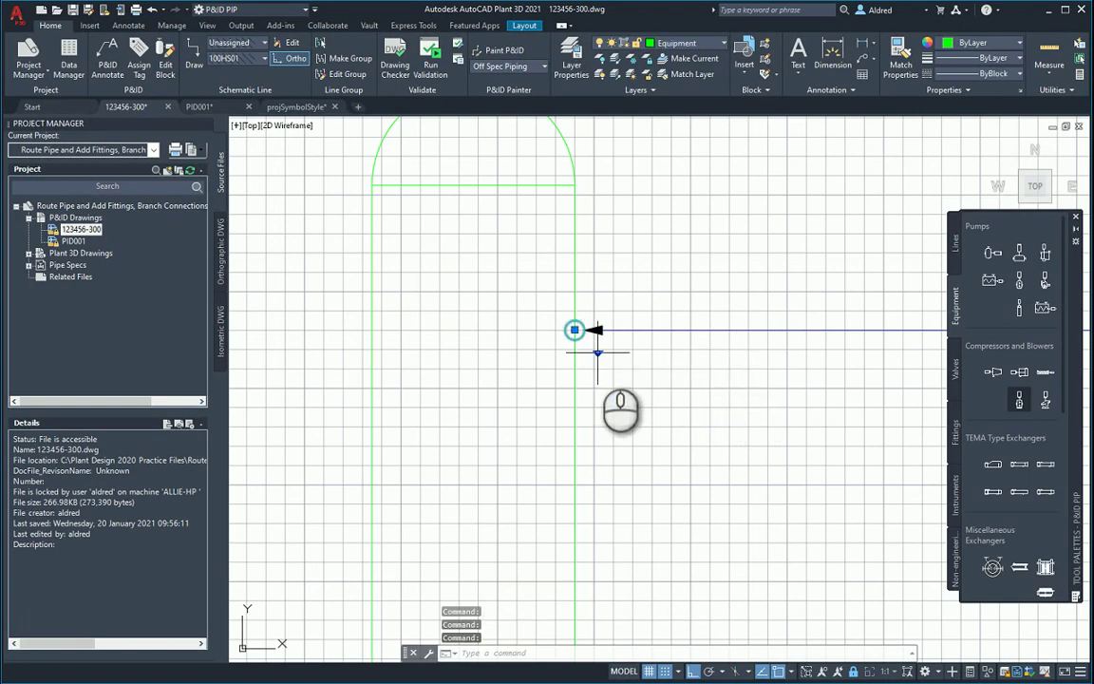
{"action": "left_click", "coordinate": [598, 353]}
{"action": "left_click", "coordinate": [700, 370]}
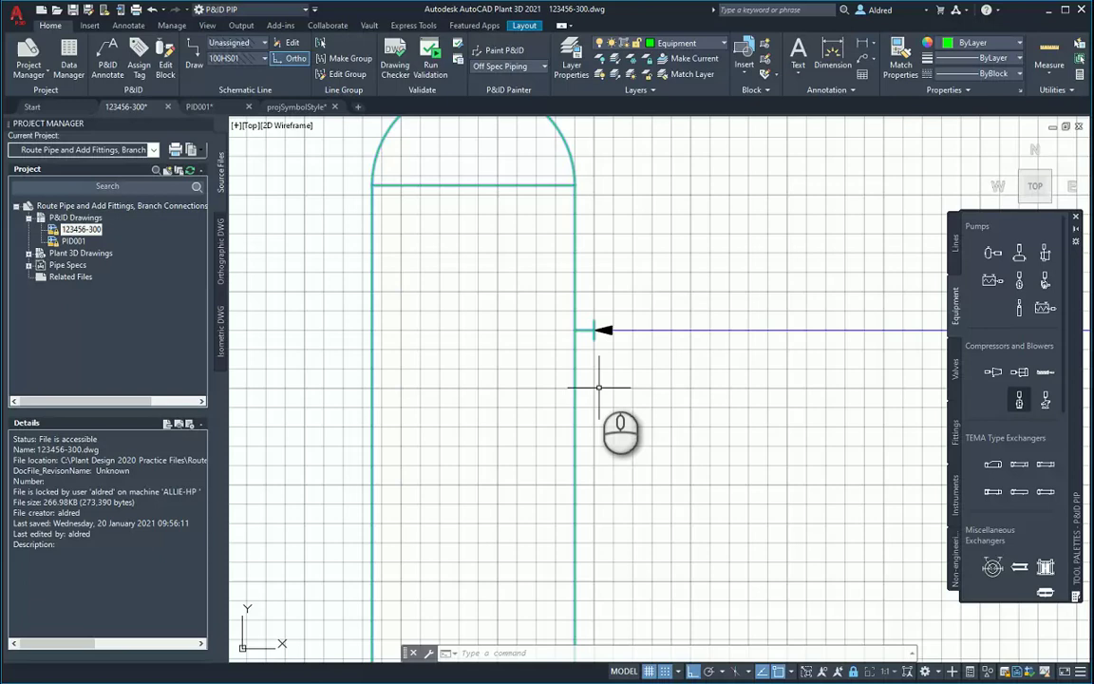
{"action": "scroll", "coordinate": [600, 375], "scroll_direction": "down", "scroll_amount": 2}
{"action": "scroll", "coordinate": [500, 477], "scroll_direction": "down", "scroll_amount": 2}
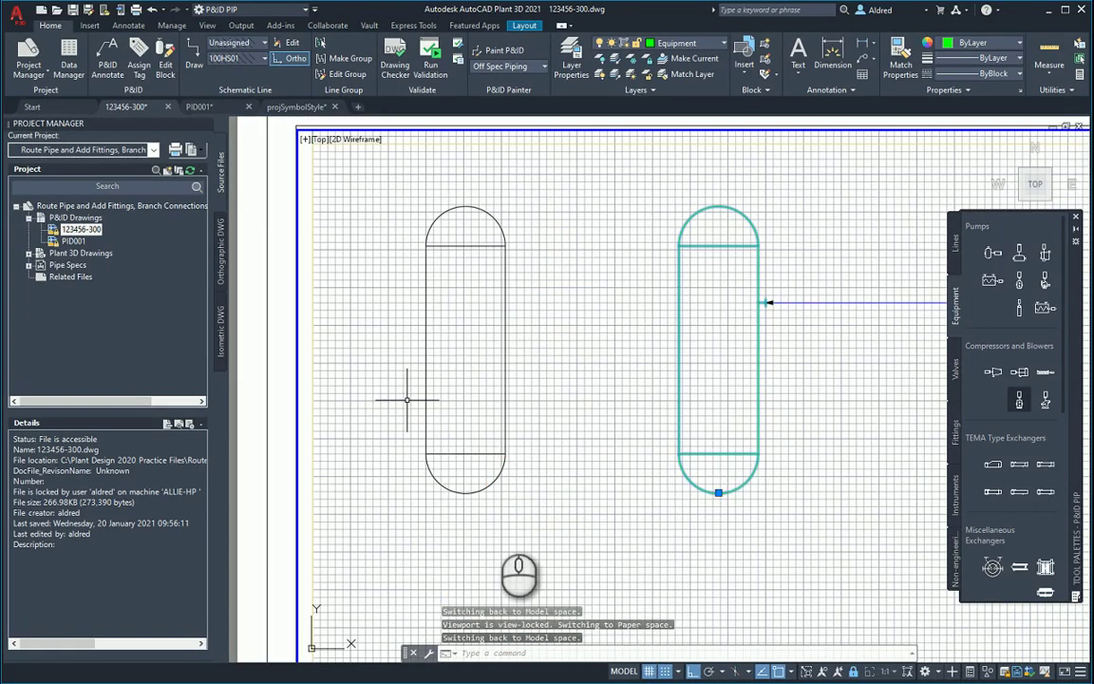
{"action": "key", "text": "Escape"}
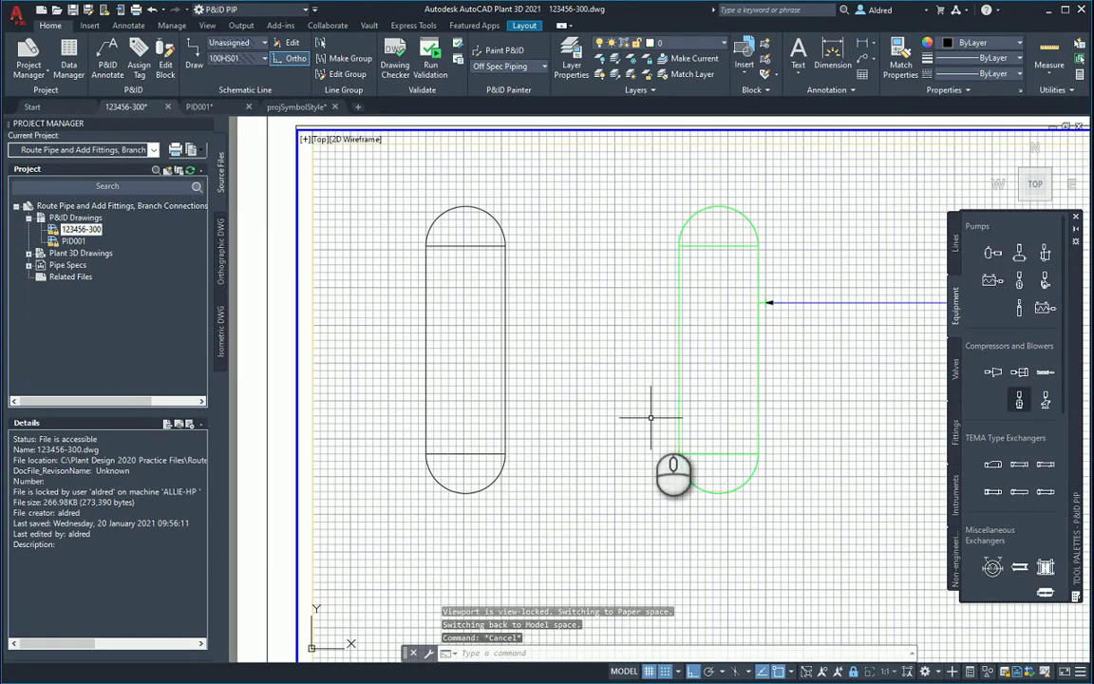
{"action": "left_click", "coordinate": [297, 106]}
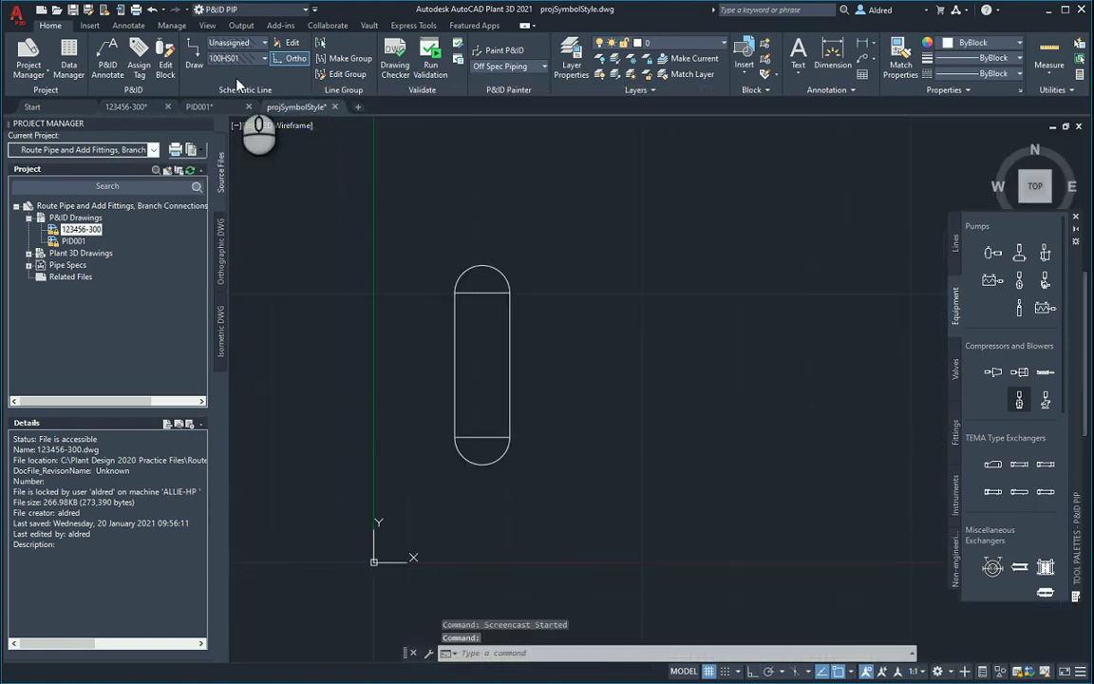
{"action": "mouse_move", "coordinate": [300, 112]}
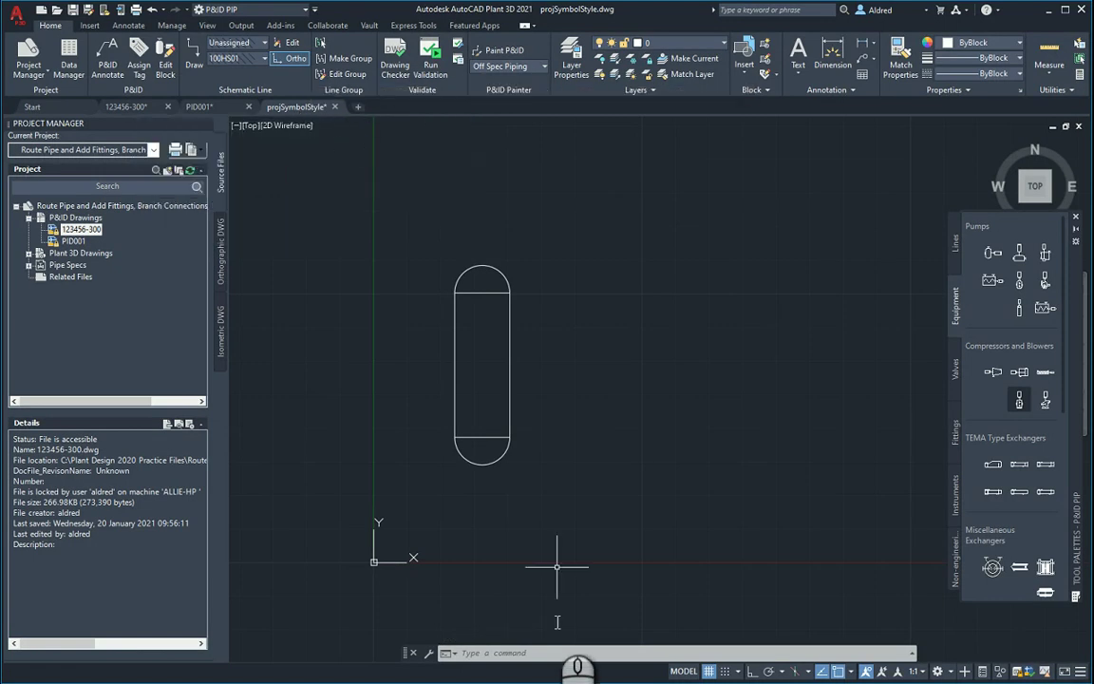
{"action": "middle_click_drag", "start_coordinate": [546, 363], "coordinate": [564, 370]}
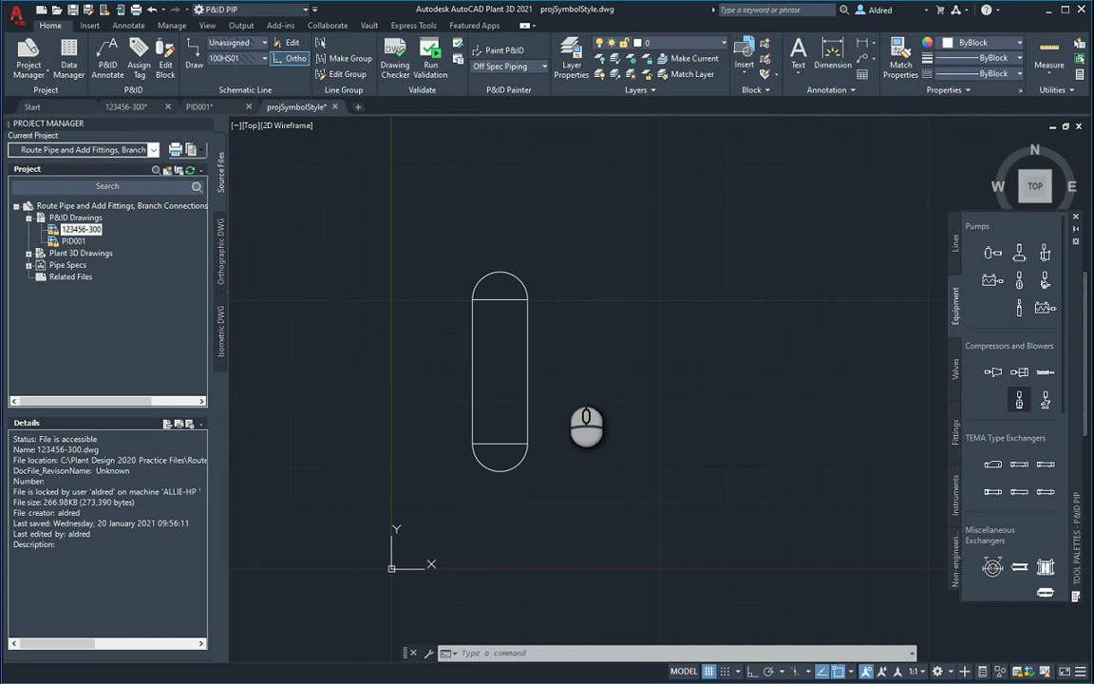
{"action": "key", "text": "Escape"}
{"action": "key", "text": "Escape"}
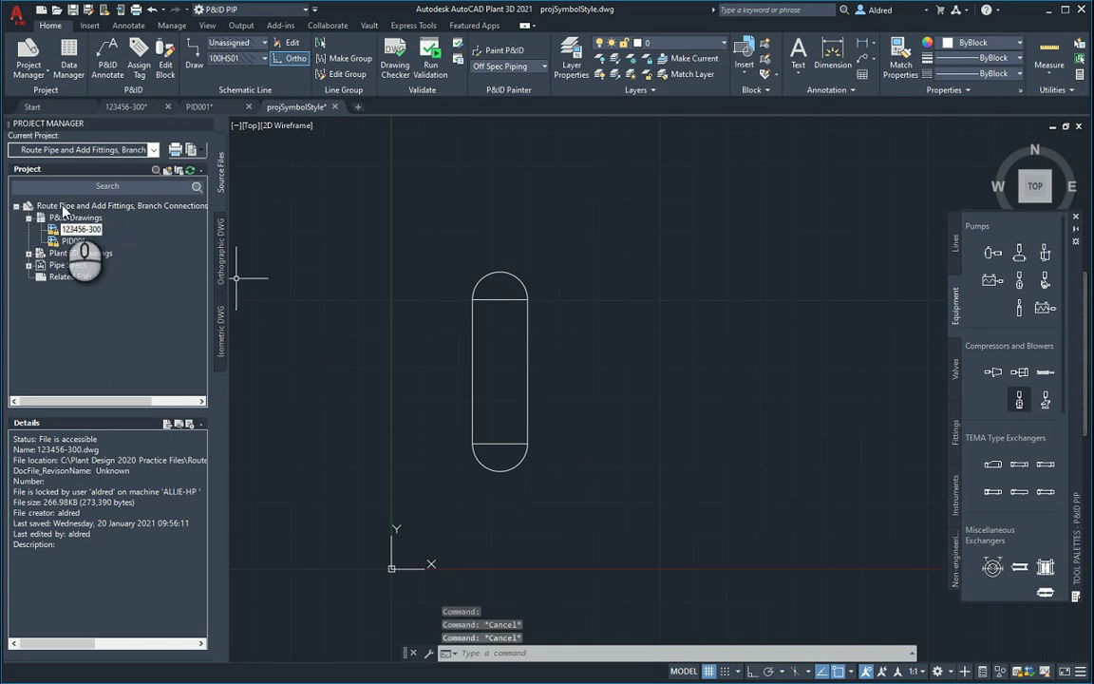
Define block tank2 from the tank's three objects, with its base point at the tank bottom
{"action": "type", "text": "blo"}
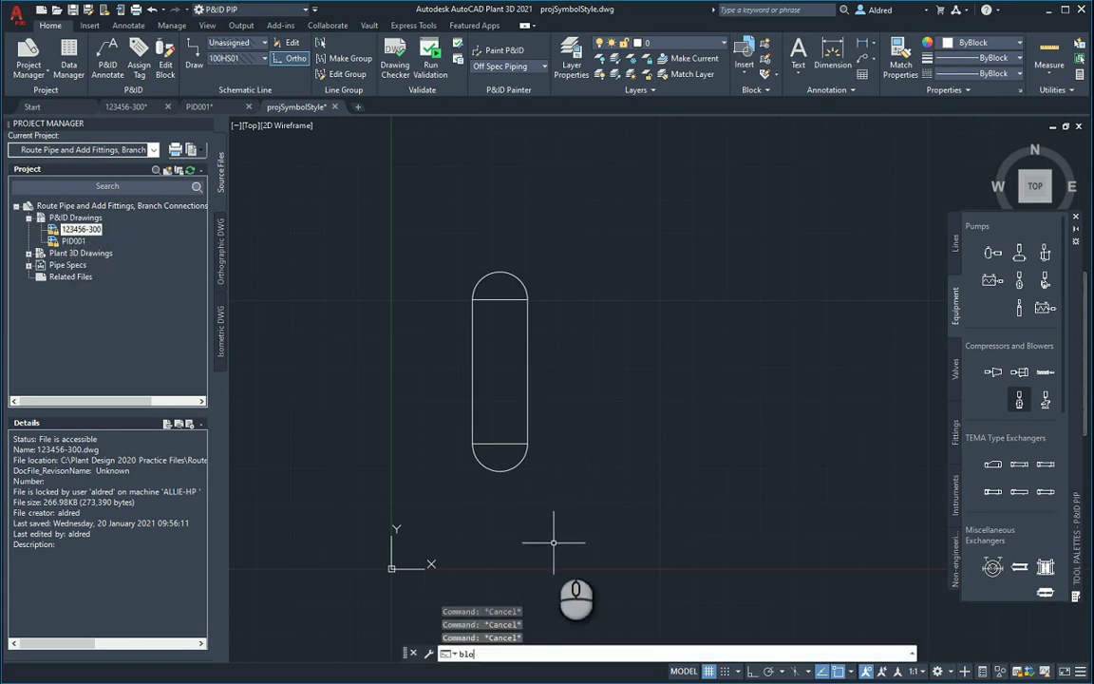
{"action": "type", "text": "ck"}
{"action": "key", "text": "Return"}
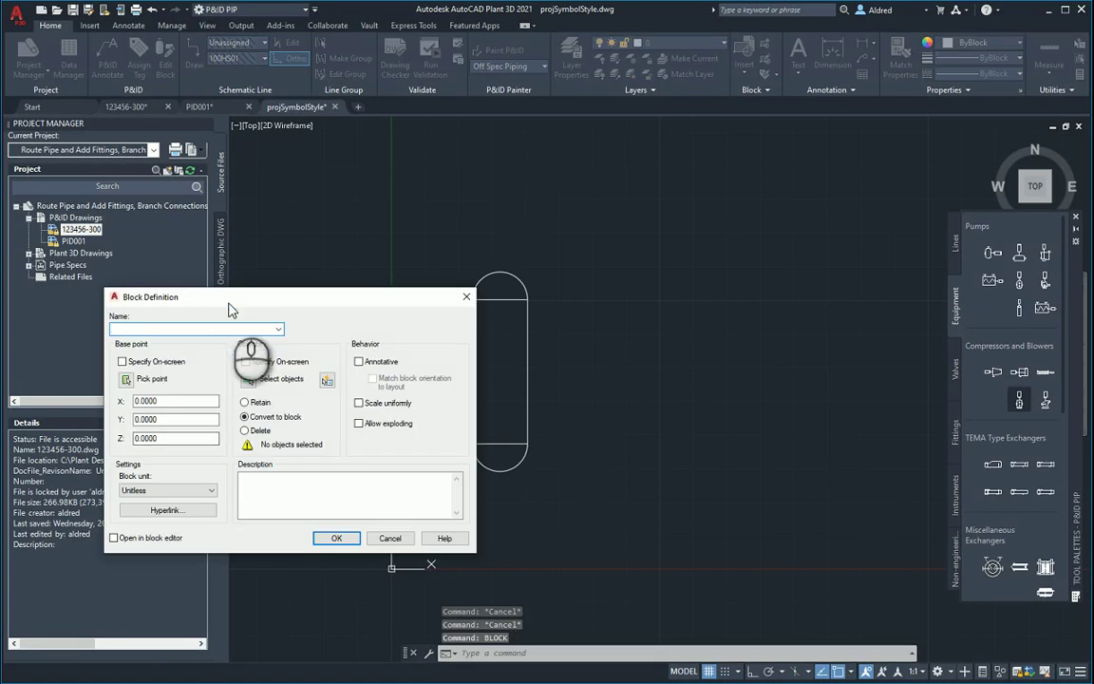
{"action": "left_click_drag", "start_coordinate": [240, 295], "coordinate": [426, 262]}
{"action": "left_click_drag", "start_coordinate": [501, 249], "coordinate": [527, 213]}
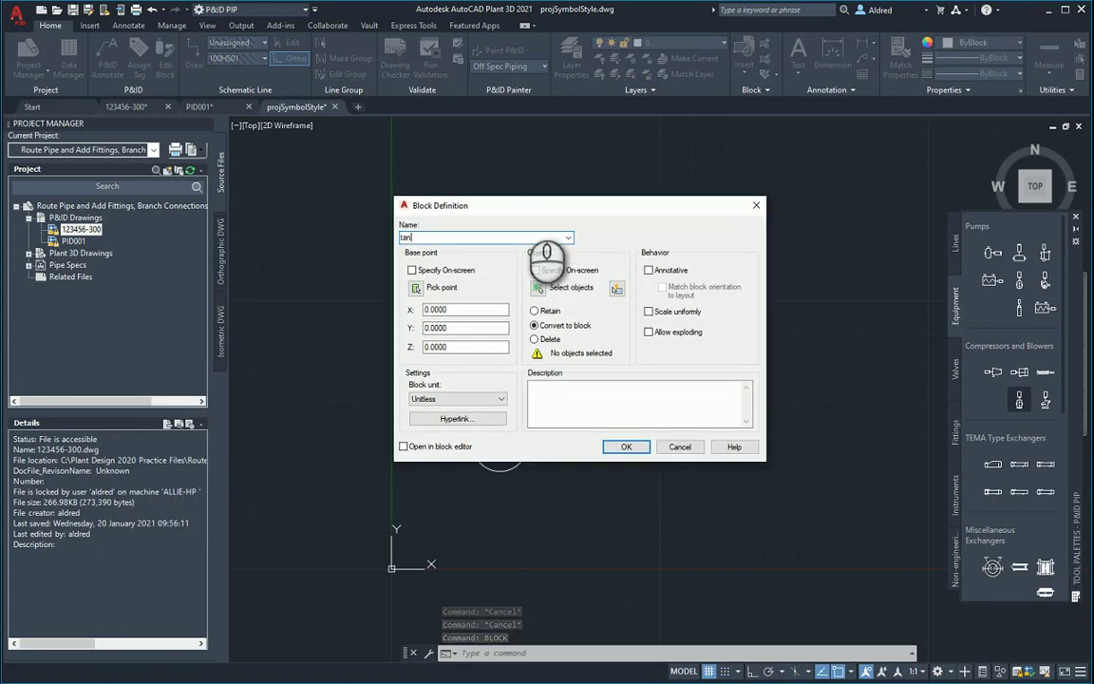
{"action": "left_click", "coordinate": [415, 288]}
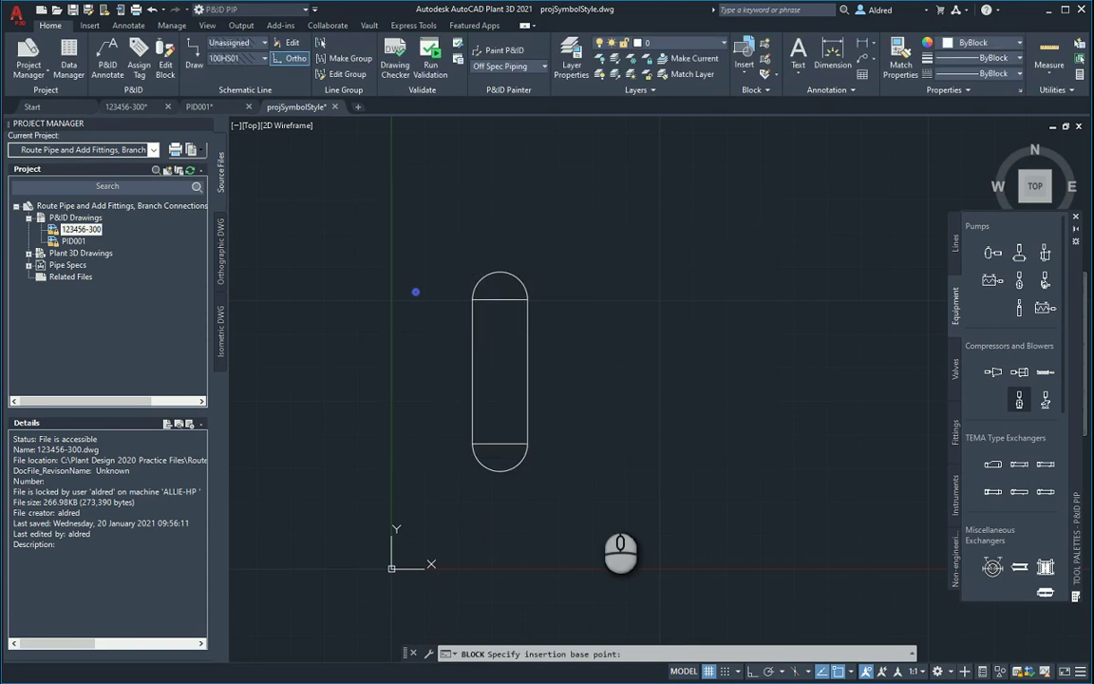
{"action": "left_click", "coordinate": [499, 469]}
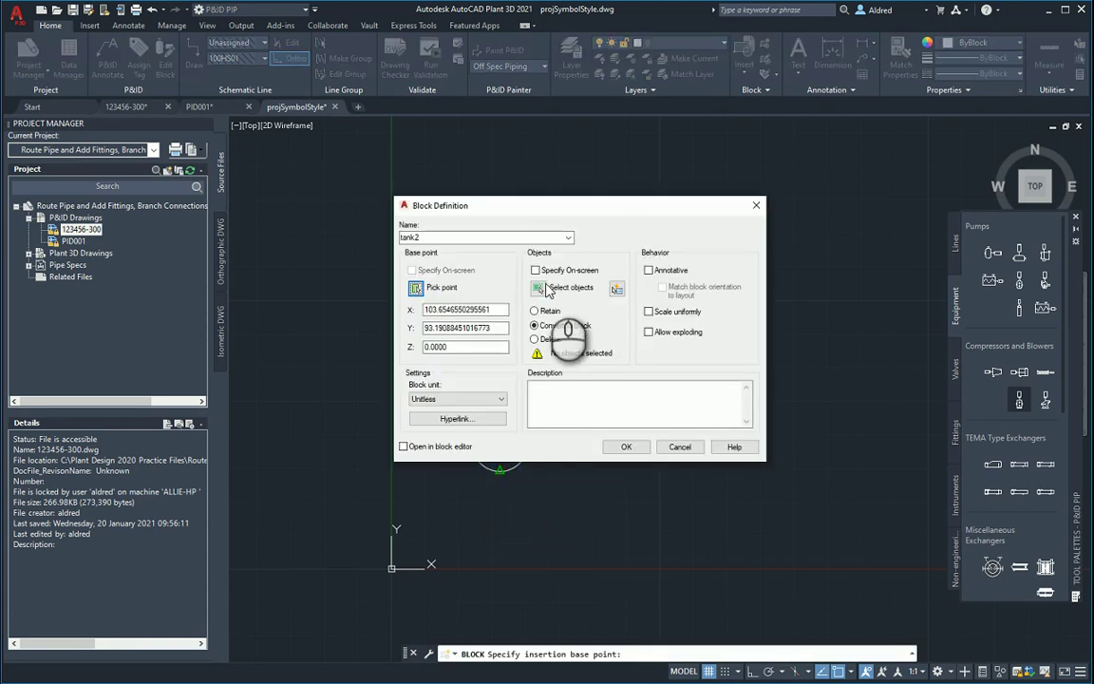
{"action": "left_click", "coordinate": [534, 353]}
{"action": "left_click", "coordinate": [641, 551]}
{"action": "left_click", "coordinate": [415, 225]}
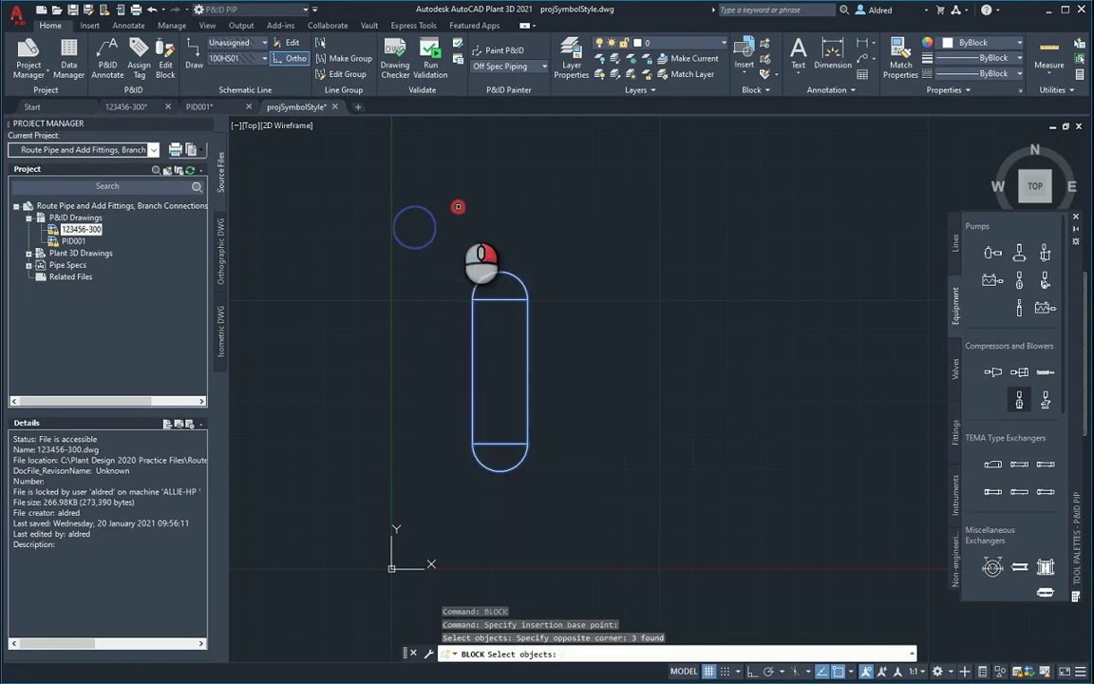
{"action": "right_click", "coordinate": [461, 215]}
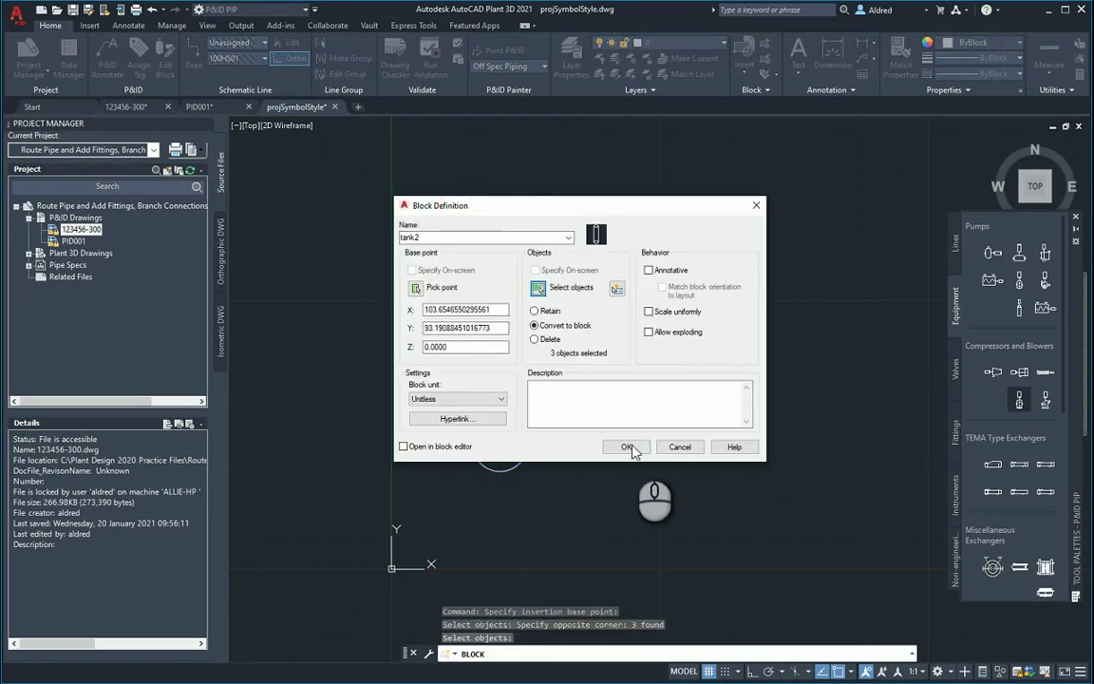
{"action": "left_click", "coordinate": [626, 447]}
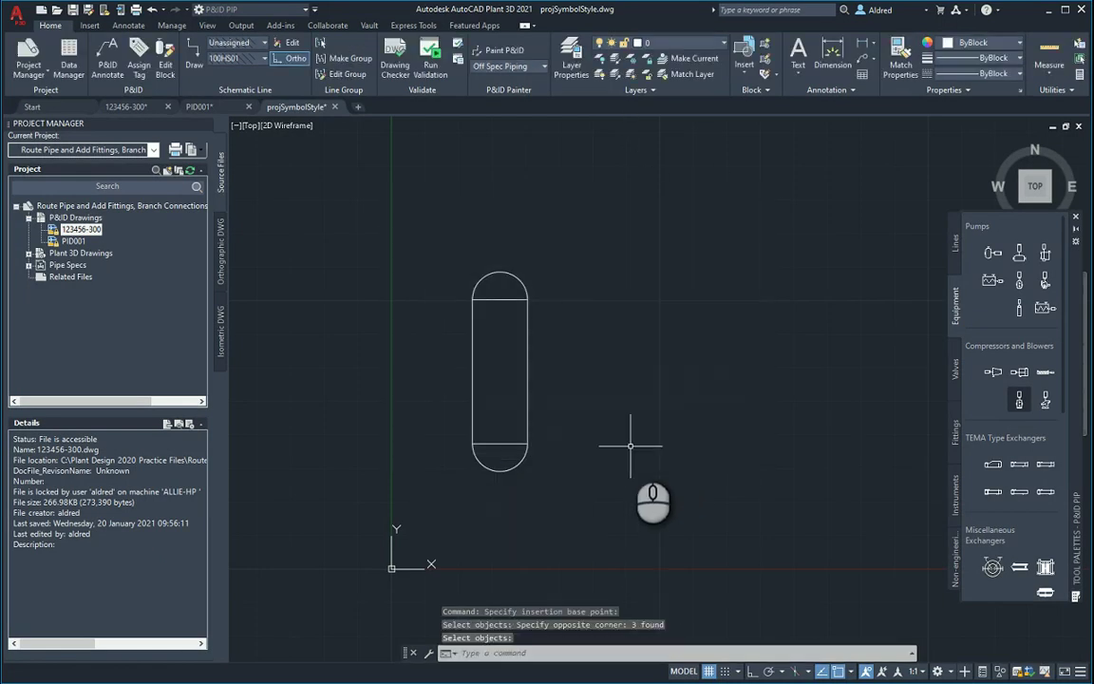
Erase the tank from projSymbolStyle, save the drawing, and open PID001
{"action": "left_click", "coordinate": [586, 505]}
{"action": "left_click", "coordinate": [415, 403]}
{"action": "key", "text": "Delete"}
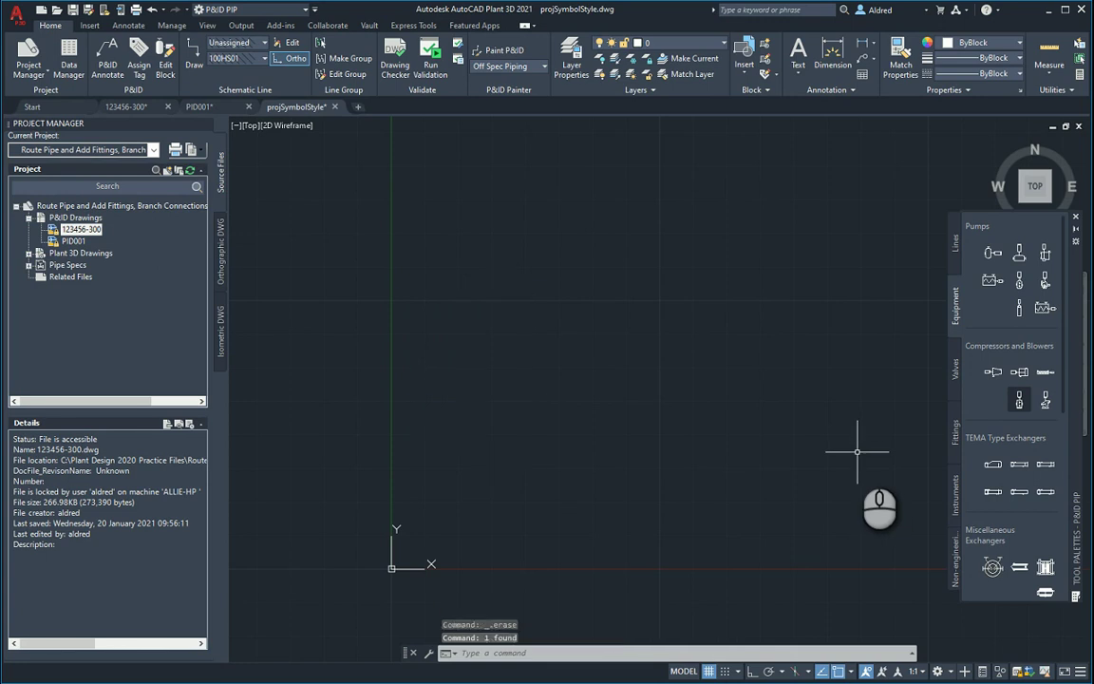
{"action": "left_click", "coordinate": [74, 10]}
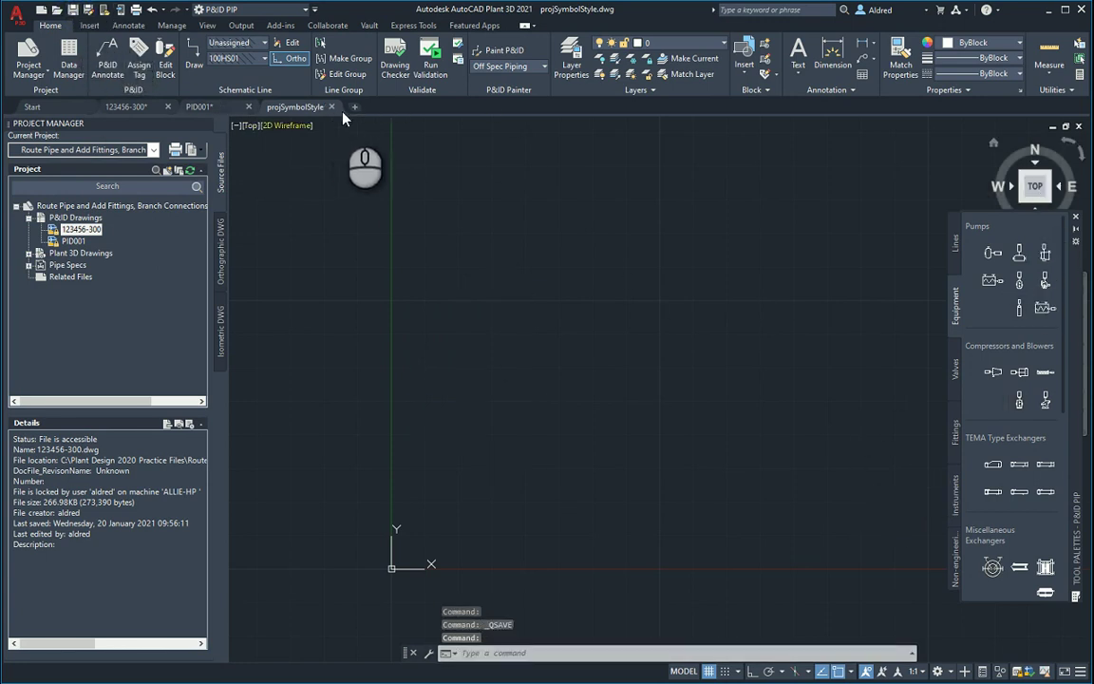
{"action": "double_click", "coordinate": [73, 240]}
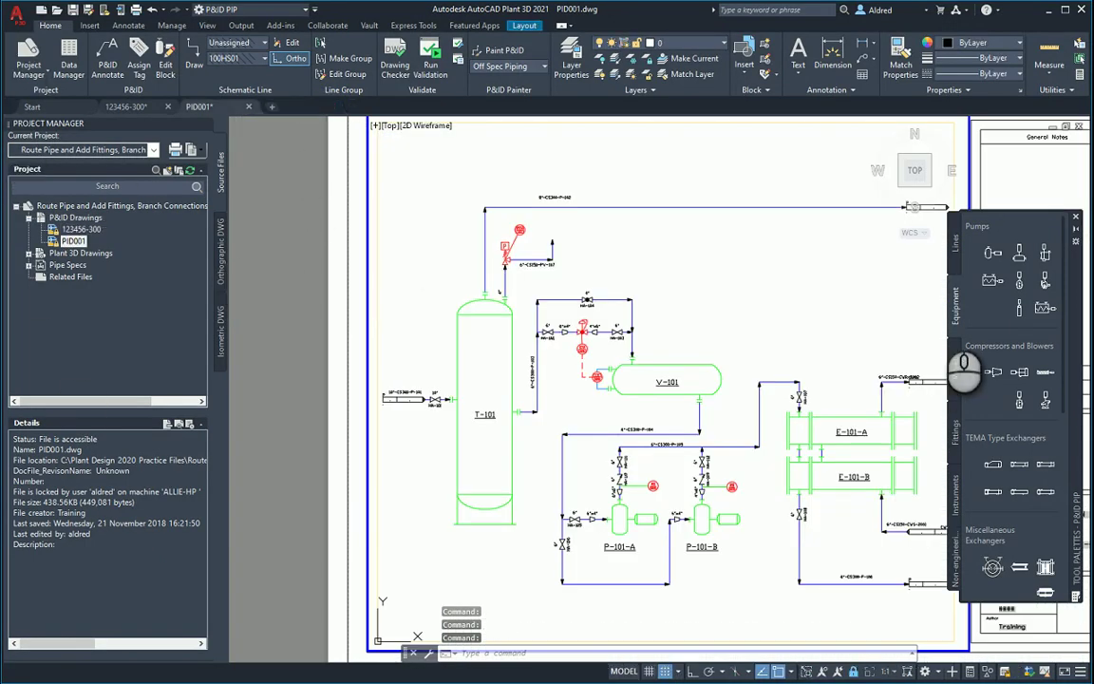
Open Project Setup from the project node's context menu in Project Manager
{"action": "middle_click_drag", "start_coordinate": [696, 429], "coordinate": [573, 418]}
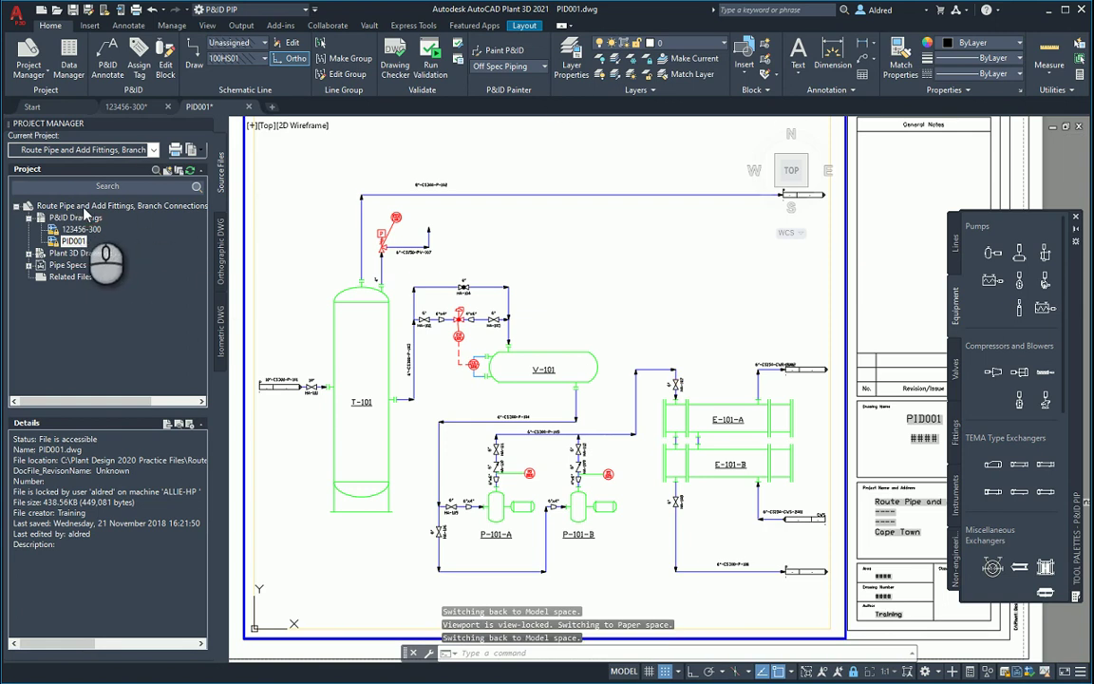
{"action": "right_click", "coordinate": [83, 209]}
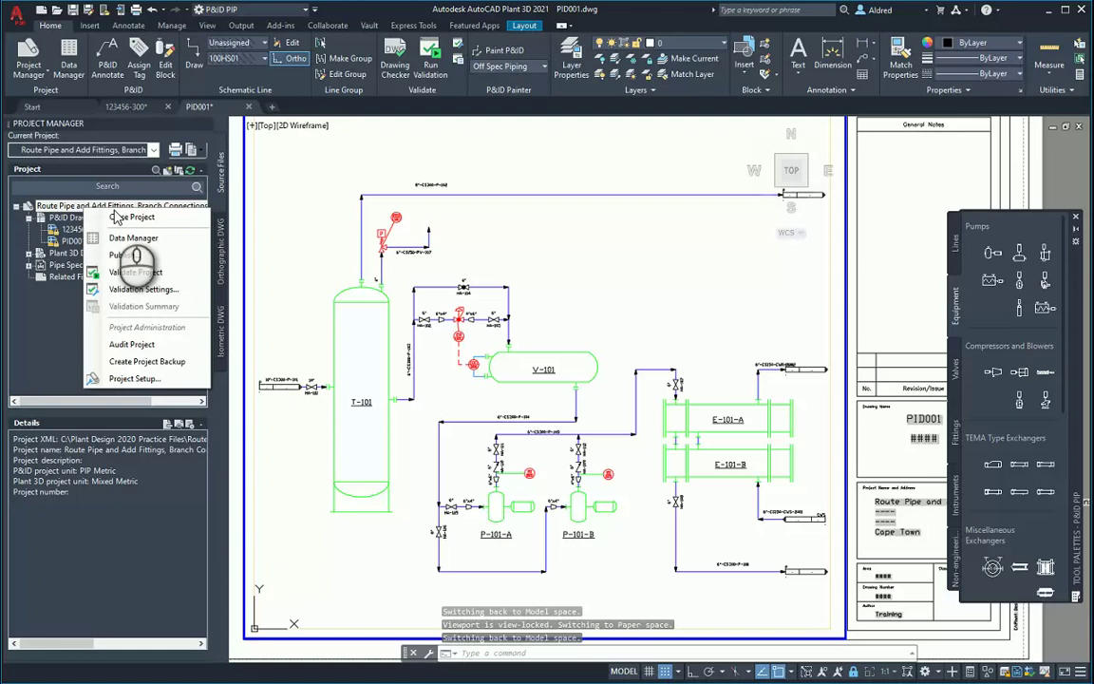
{"action": "left_click", "coordinate": [137, 378]}
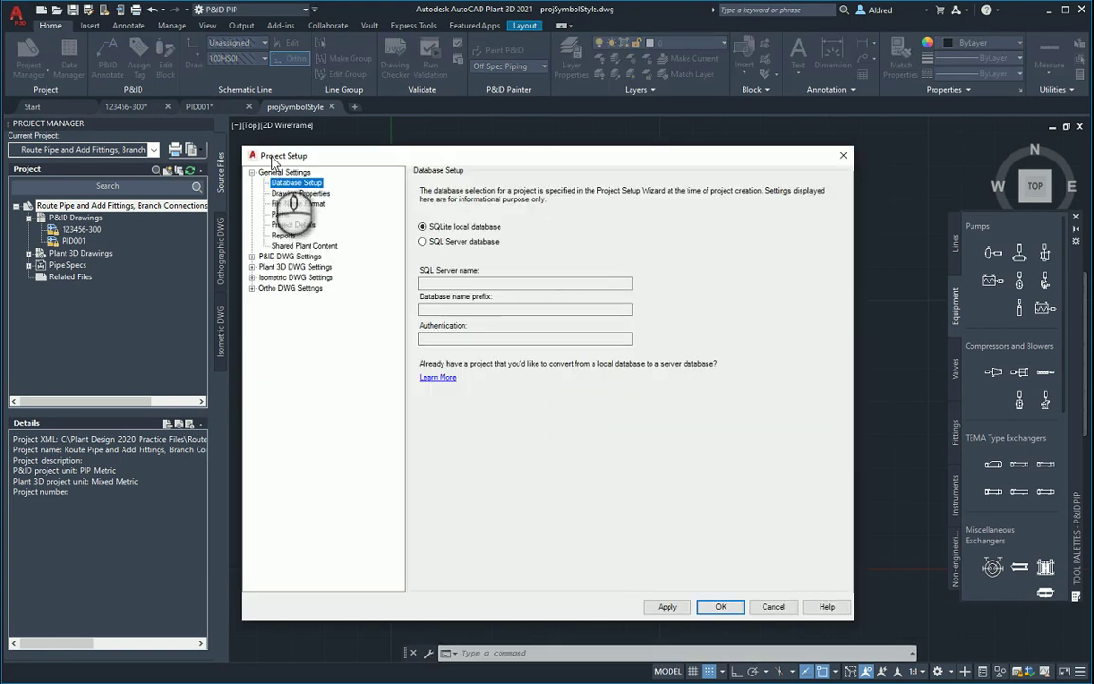
Expand P&ID DWG Settings > P&ID Class Definitions > Engineering Items > Equipment > Tanks
{"action": "left_click", "coordinate": [252, 256]}
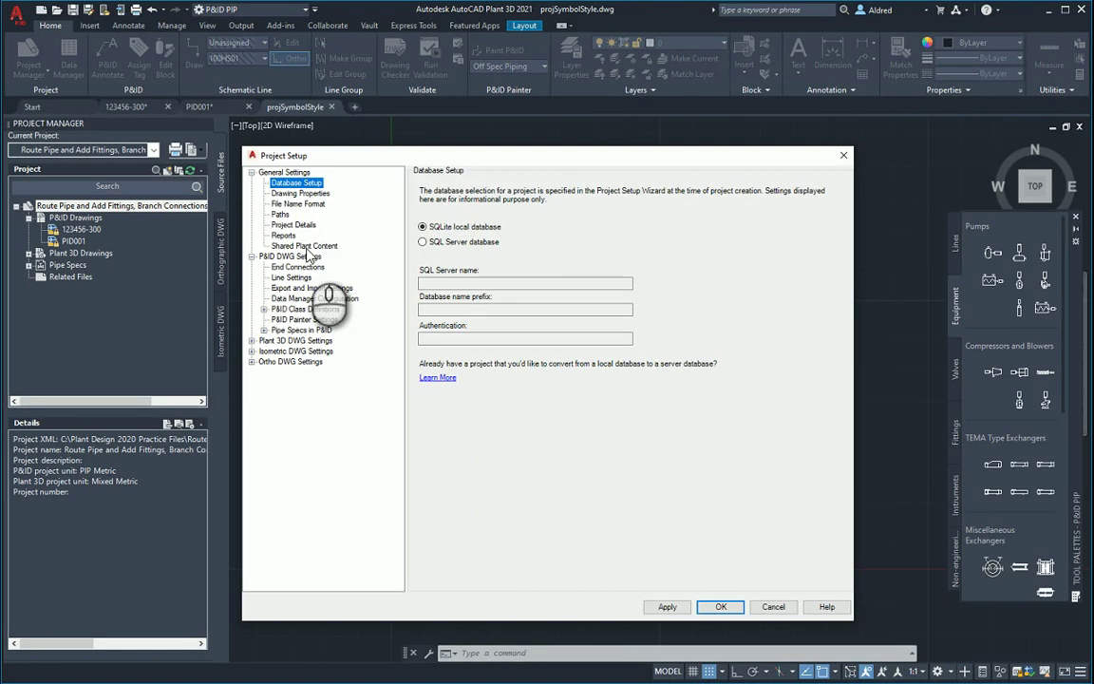
{"action": "left_click", "coordinate": [265, 309]}
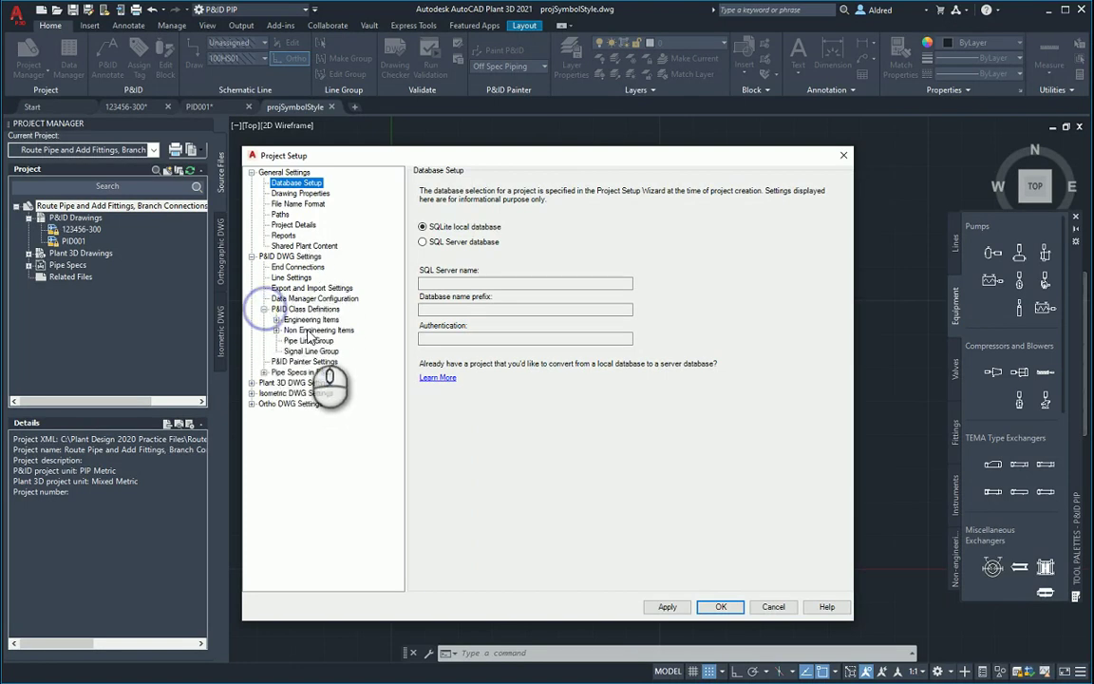
{"action": "left_click", "coordinate": [319, 310]}
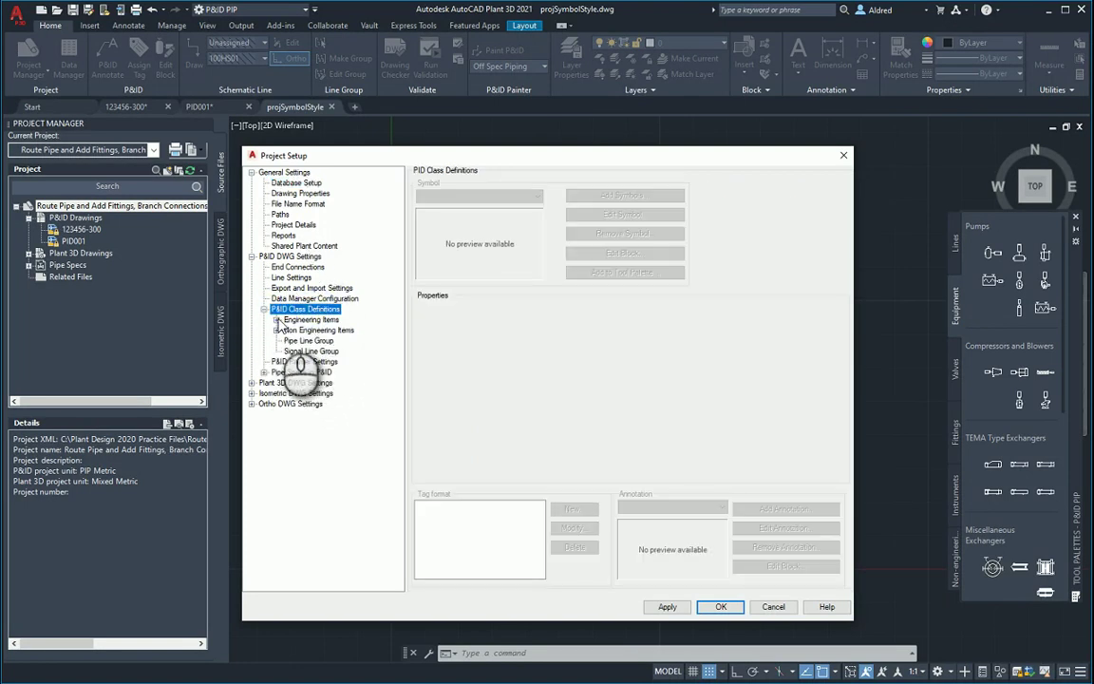
{"action": "left_click", "coordinate": [276, 320]}
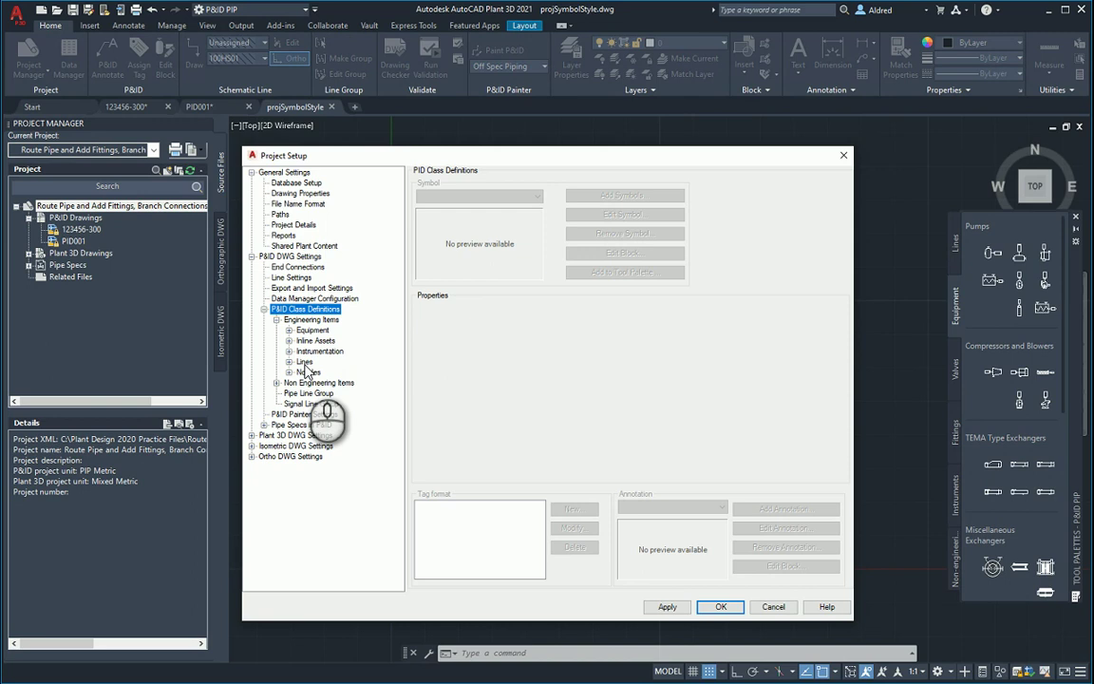
{"action": "left_click", "coordinate": [295, 332]}
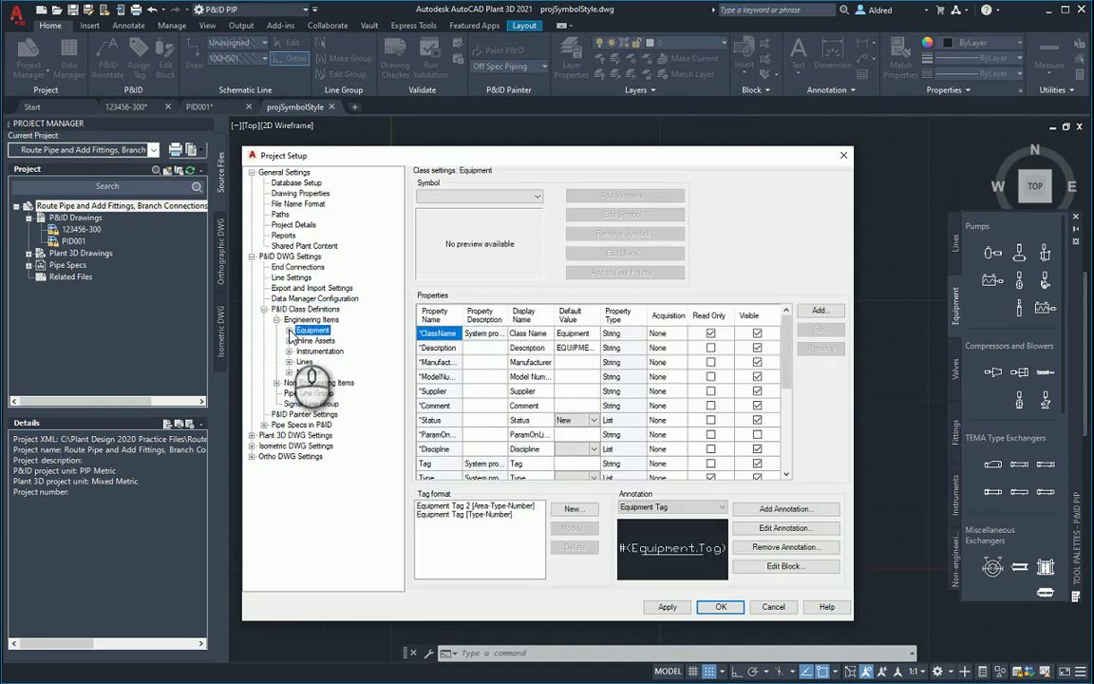
{"action": "left_click", "coordinate": [289, 331]}
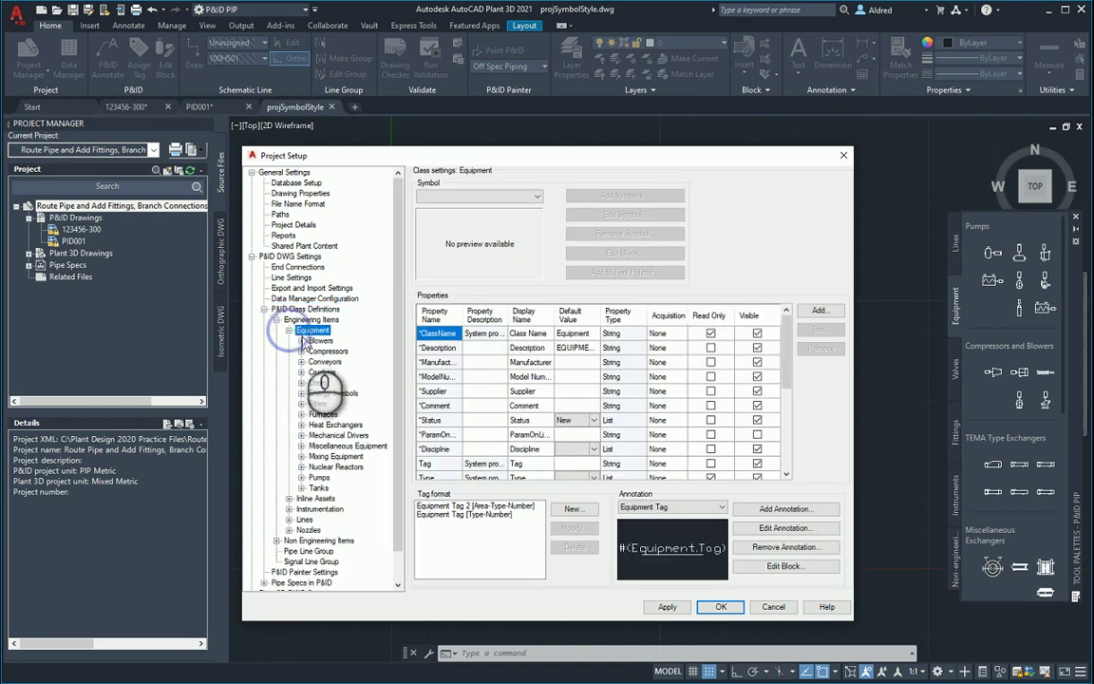
{"action": "double_click", "coordinate": [319, 488]}
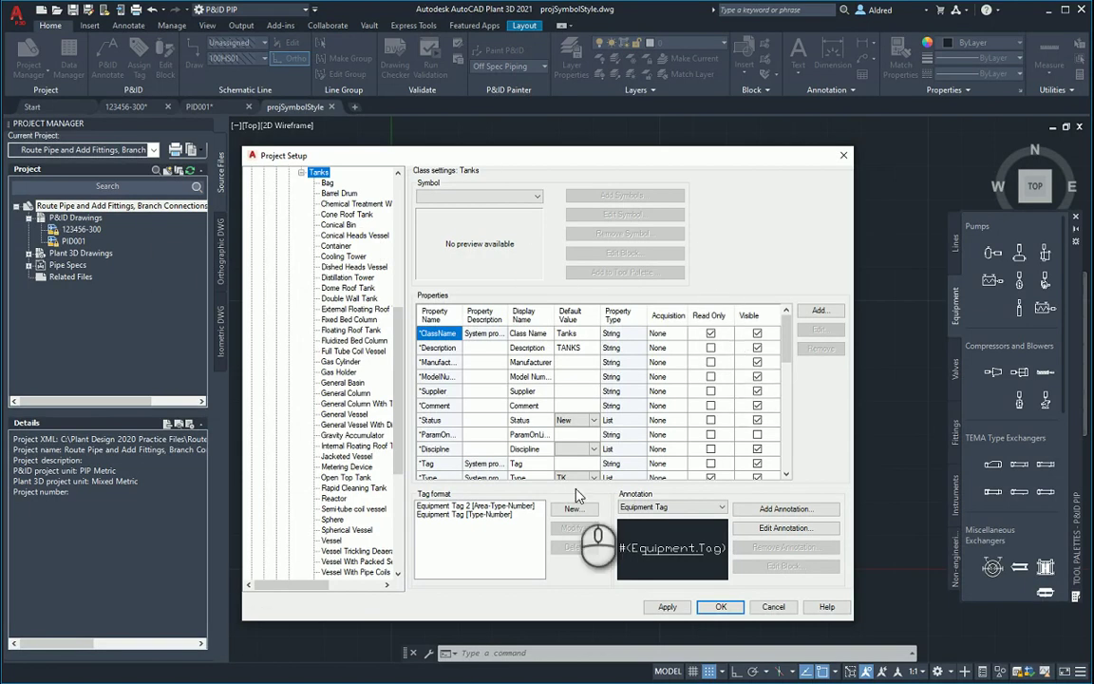
Create a new Tanks child class Tank_2 with display name Tank 2
{"action": "left_click", "coordinate": [321, 173]}
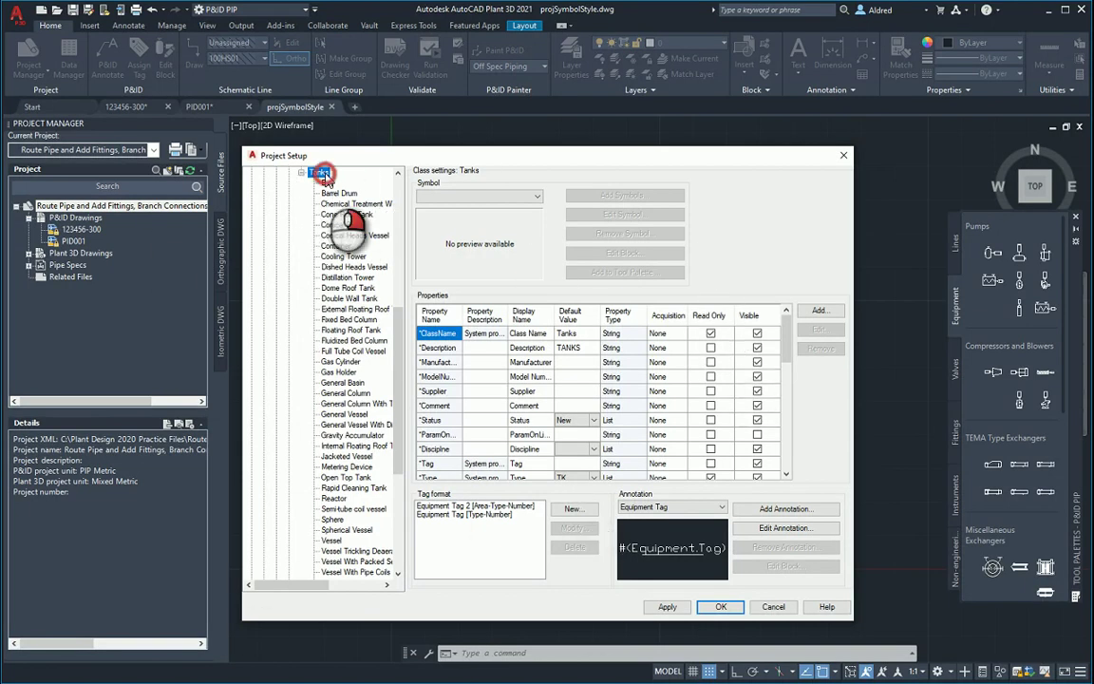
{"action": "right_click", "coordinate": [321, 173]}
{"action": "left_click", "coordinate": [344, 182]}
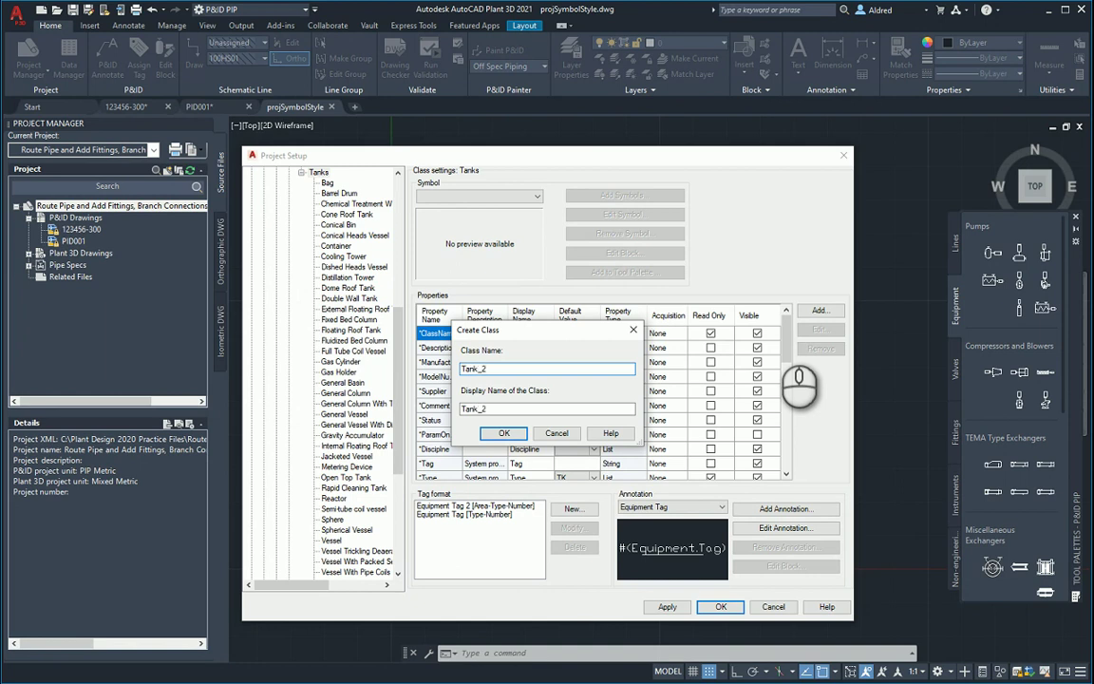
{"action": "left_click", "coordinate": [493, 407]}
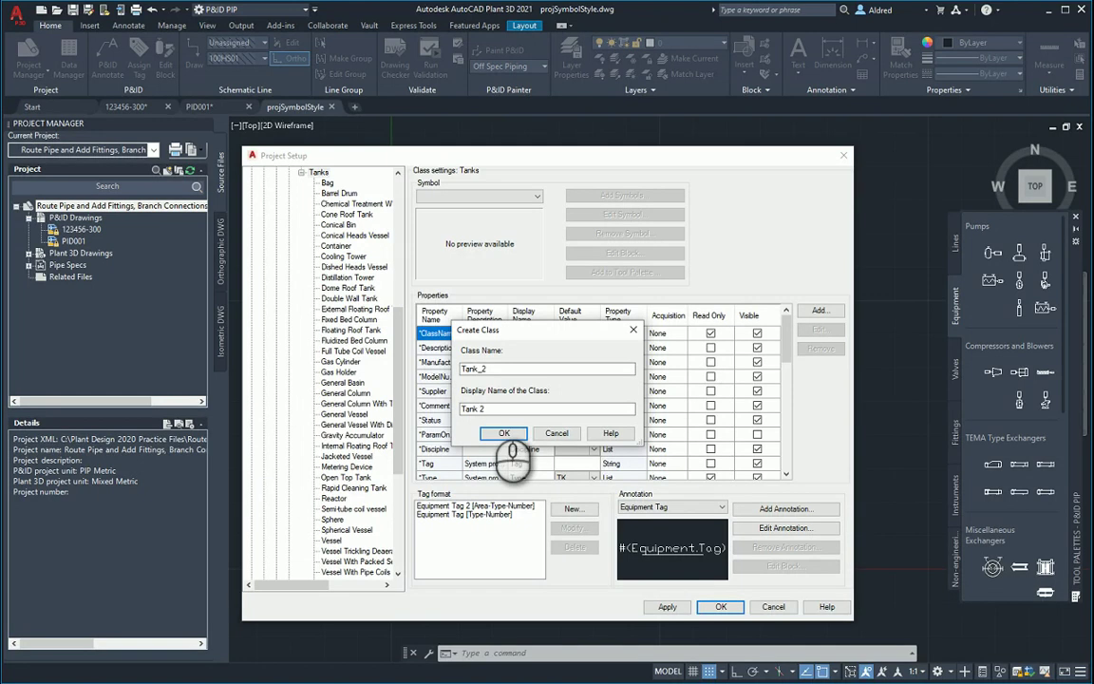
{"action": "left_click", "coordinate": [503, 433]}
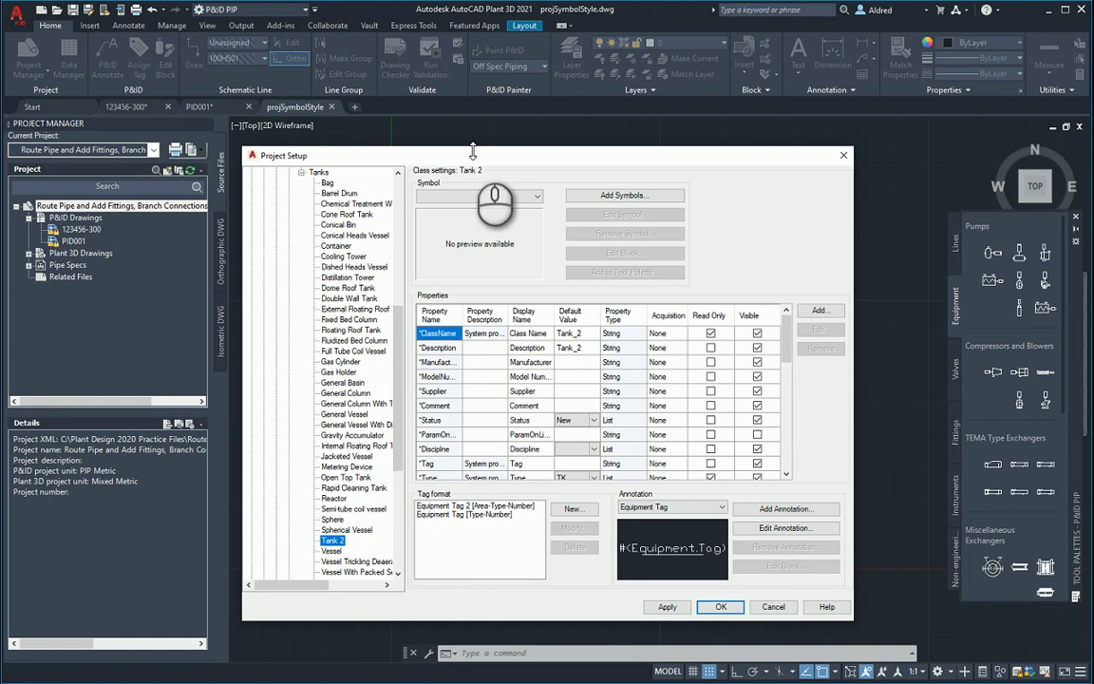
{"action": "left_click", "coordinate": [456, 197]}
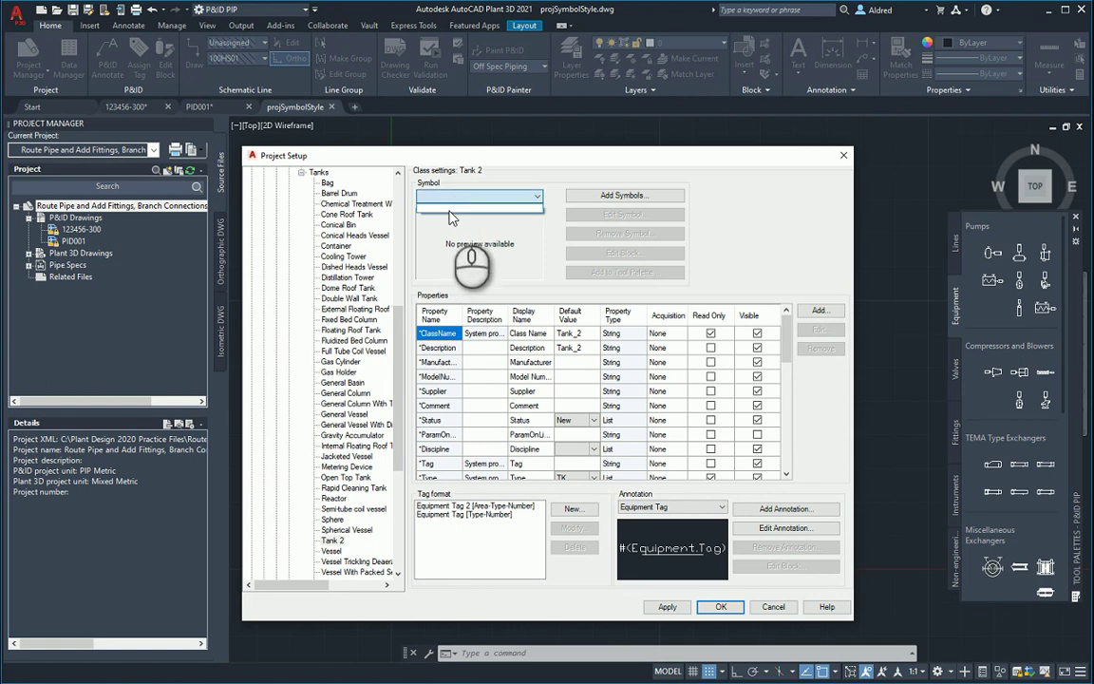
Load blocks from projSymbolStyle.dwg and add tank2 to the selected blocks for Tank 2
{"action": "left_click", "coordinate": [513, 250]}
{"action": "left_click", "coordinate": [650, 197]}
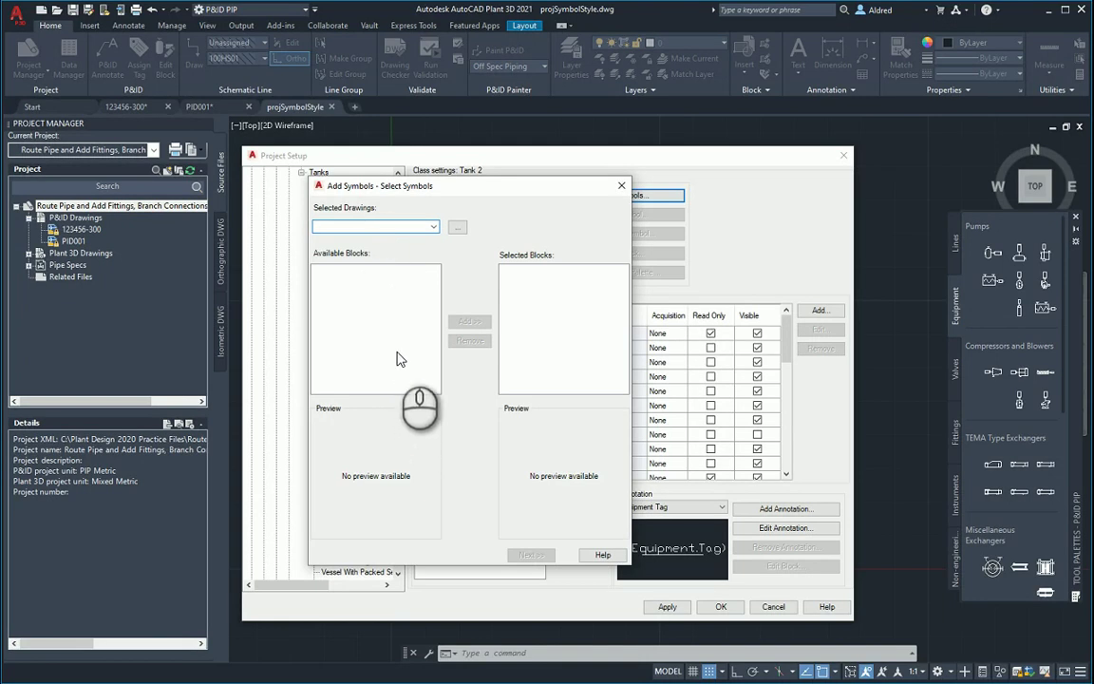
{"action": "left_click", "coordinate": [456, 231]}
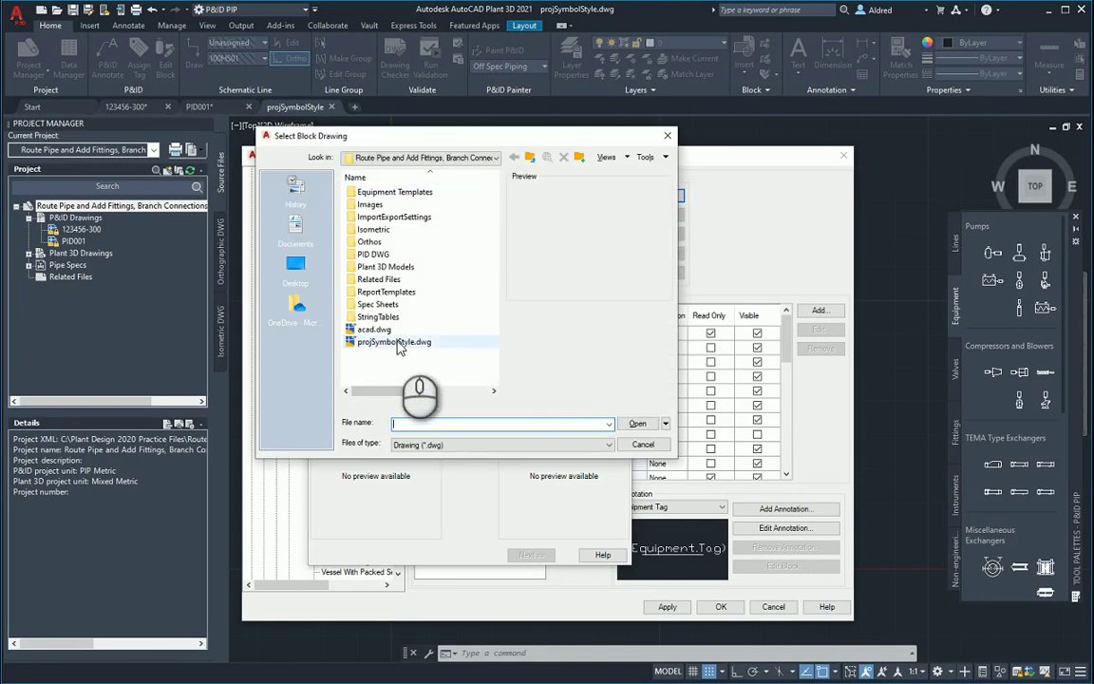
{"action": "left_click", "coordinate": [397, 343]}
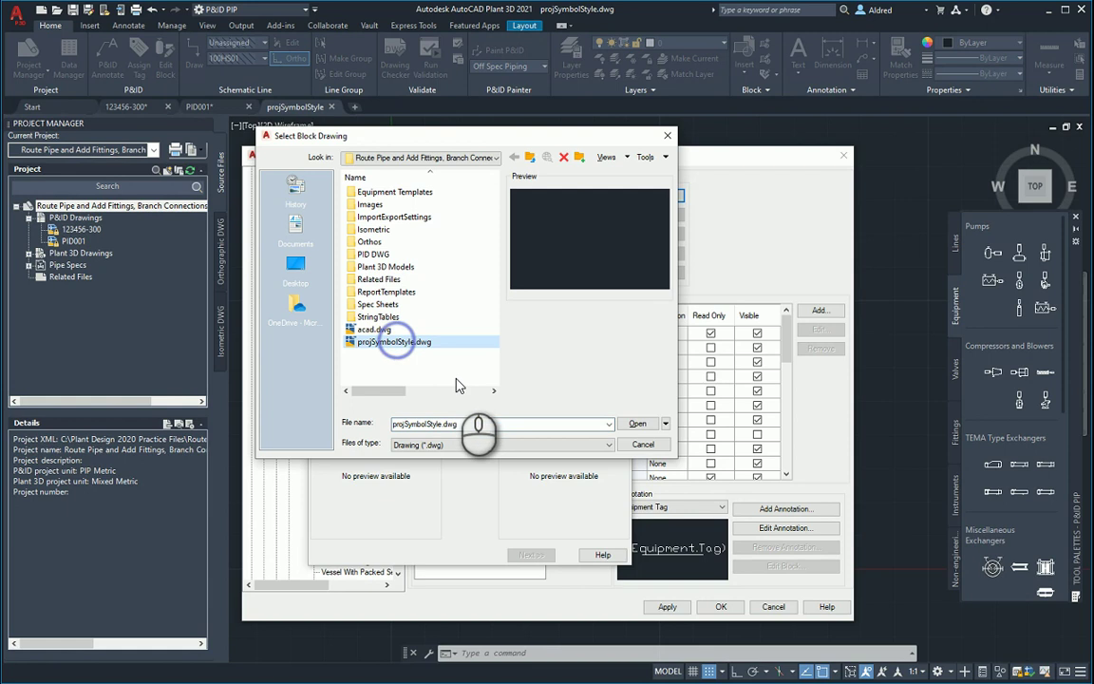
{"action": "left_click", "coordinate": [650, 429]}
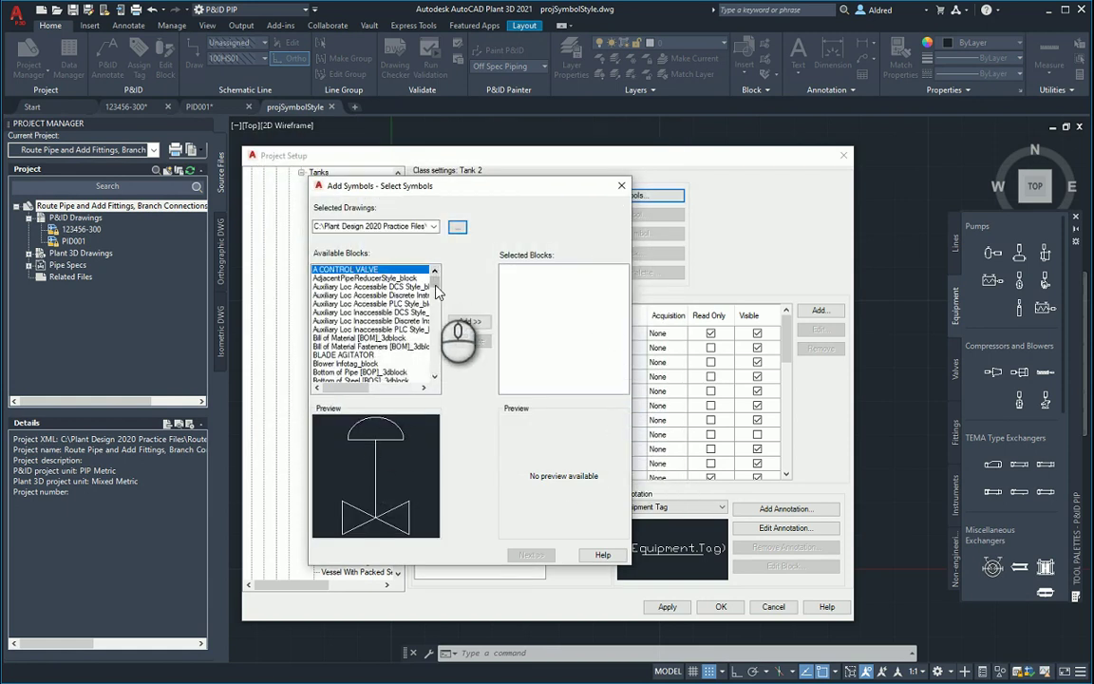
{"action": "left_click_drag", "start_coordinate": [434, 289], "coordinate": [436, 371]}
{"action": "left_click", "coordinate": [334, 303]}
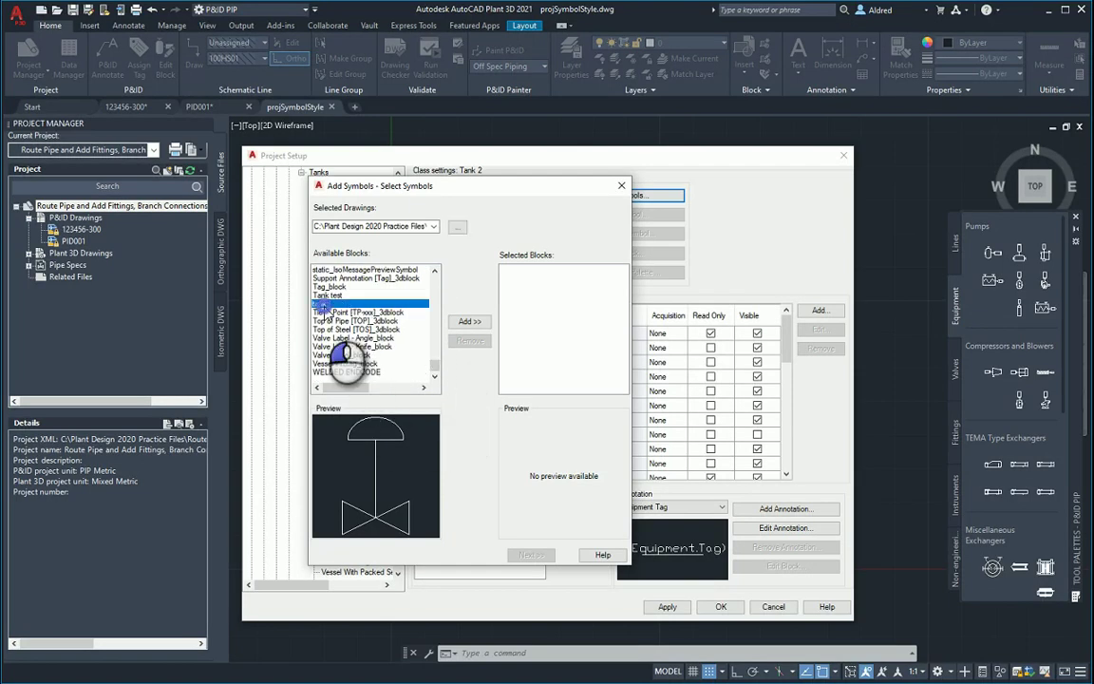
{"action": "left_click", "coordinate": [471, 322]}
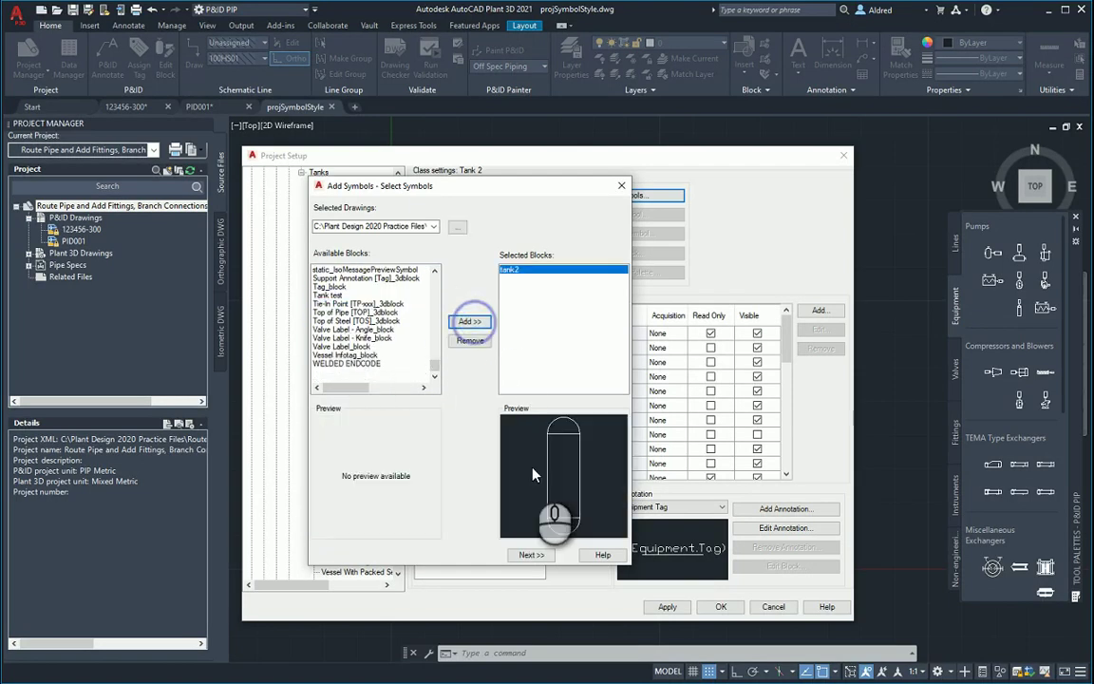
Name the symbol MGFX Tank, review layer, linetype, line weight and scale, and keep Scale on Insert at No
{"action": "left_click", "coordinate": [530, 554]}
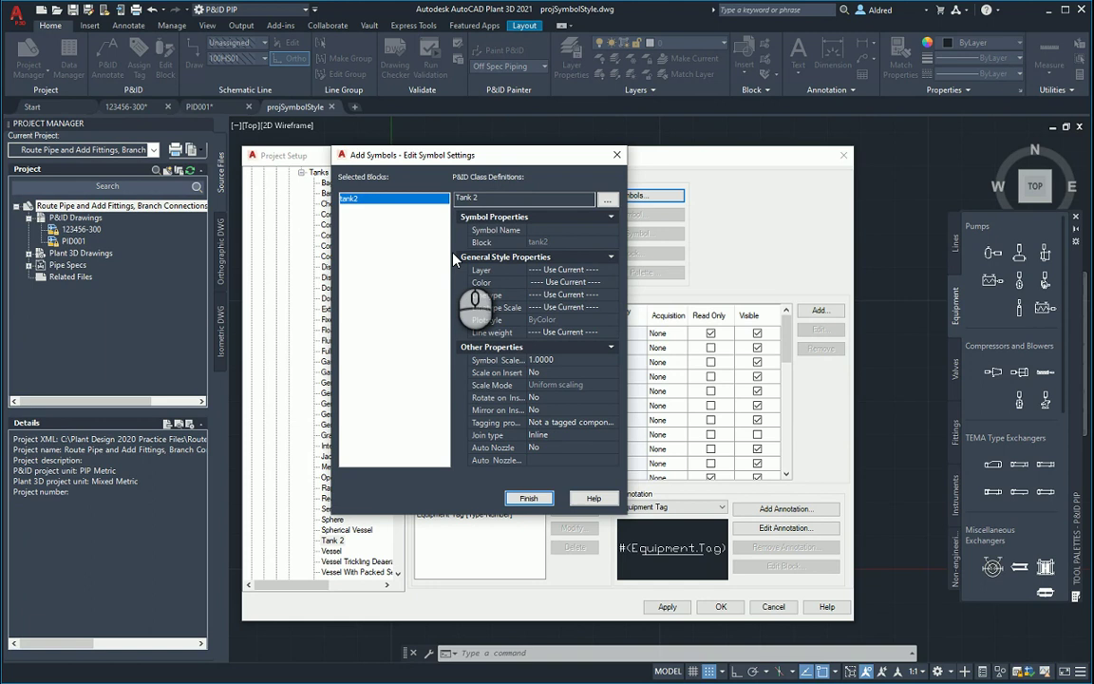
{"action": "left_click", "coordinate": [570, 229]}
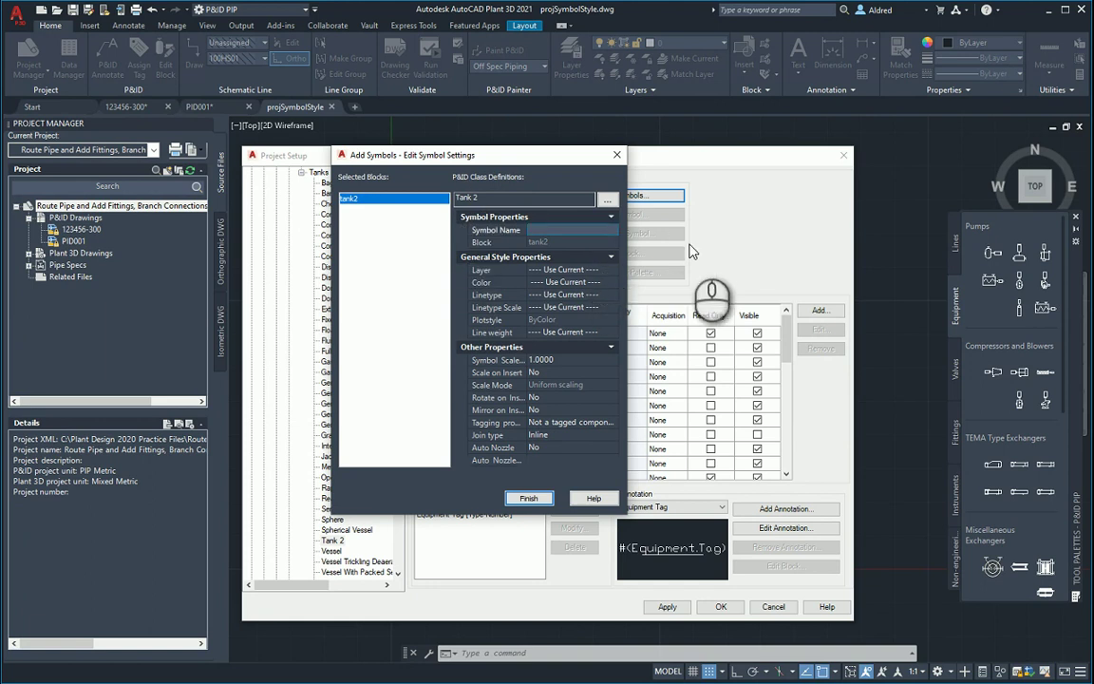
{"action": "left_click", "coordinate": [570, 270]}
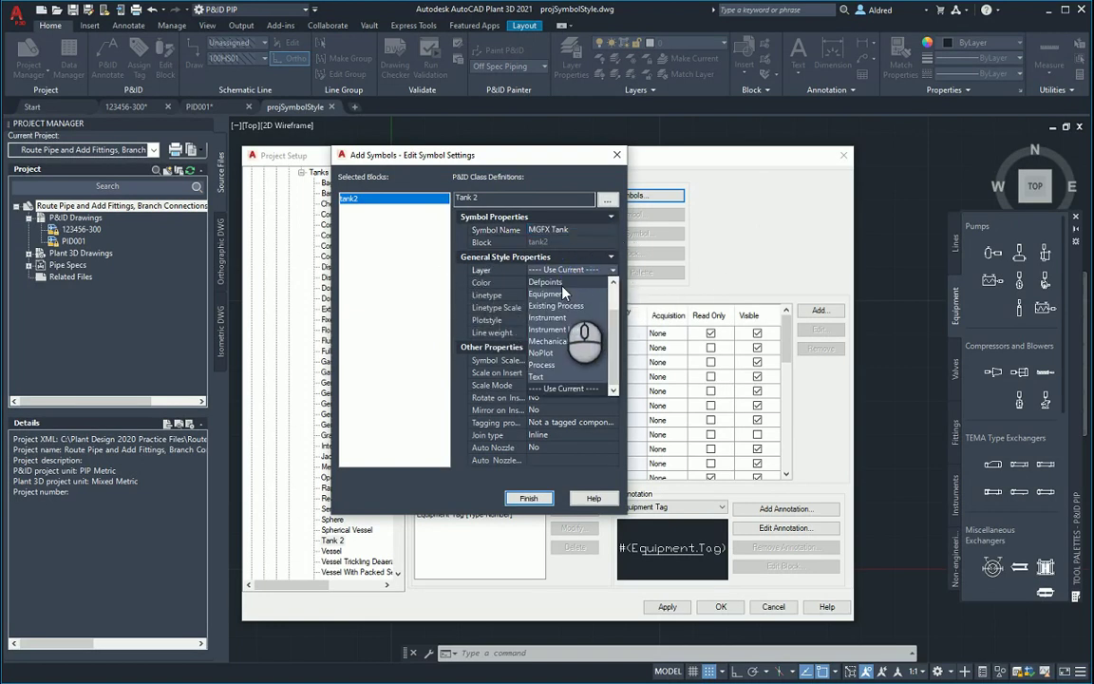
{"action": "left_click", "coordinate": [555, 390]}
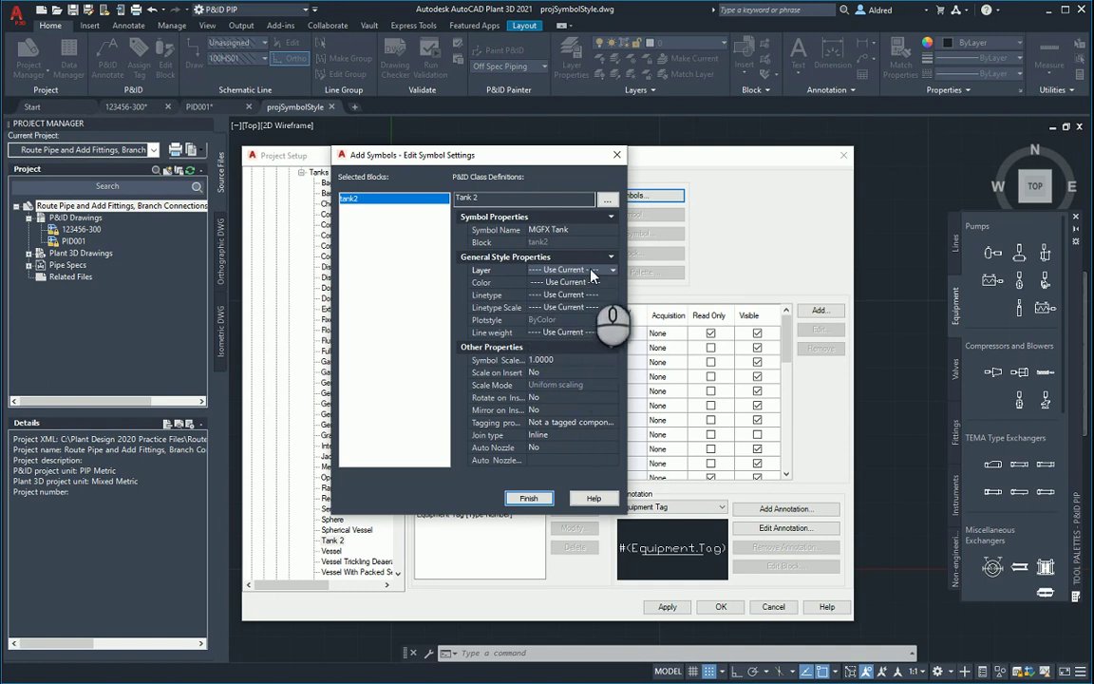
{"action": "left_click", "coordinate": [588, 296]}
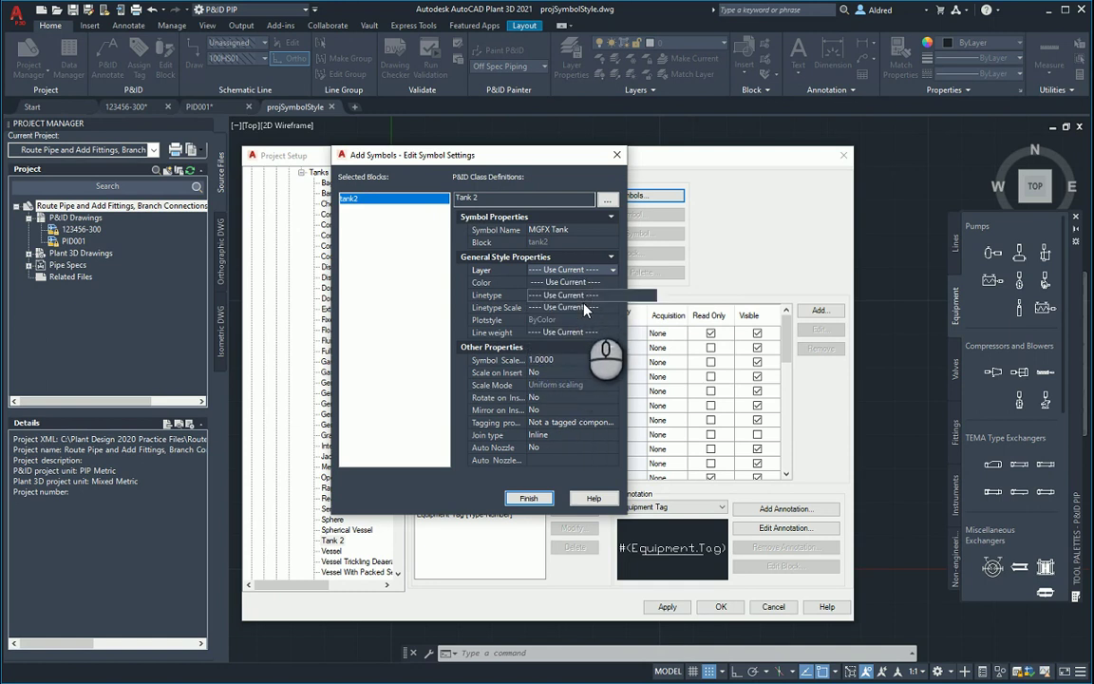
{"action": "left_click", "coordinate": [562, 334]}
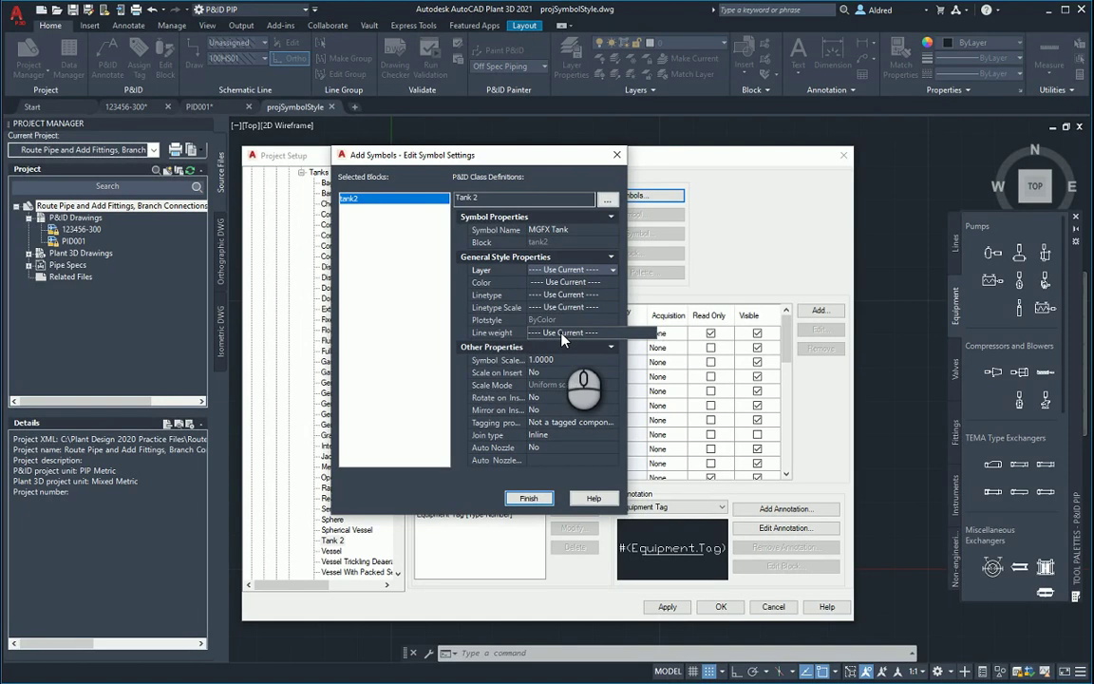
{"action": "left_click", "coordinate": [557, 361]}
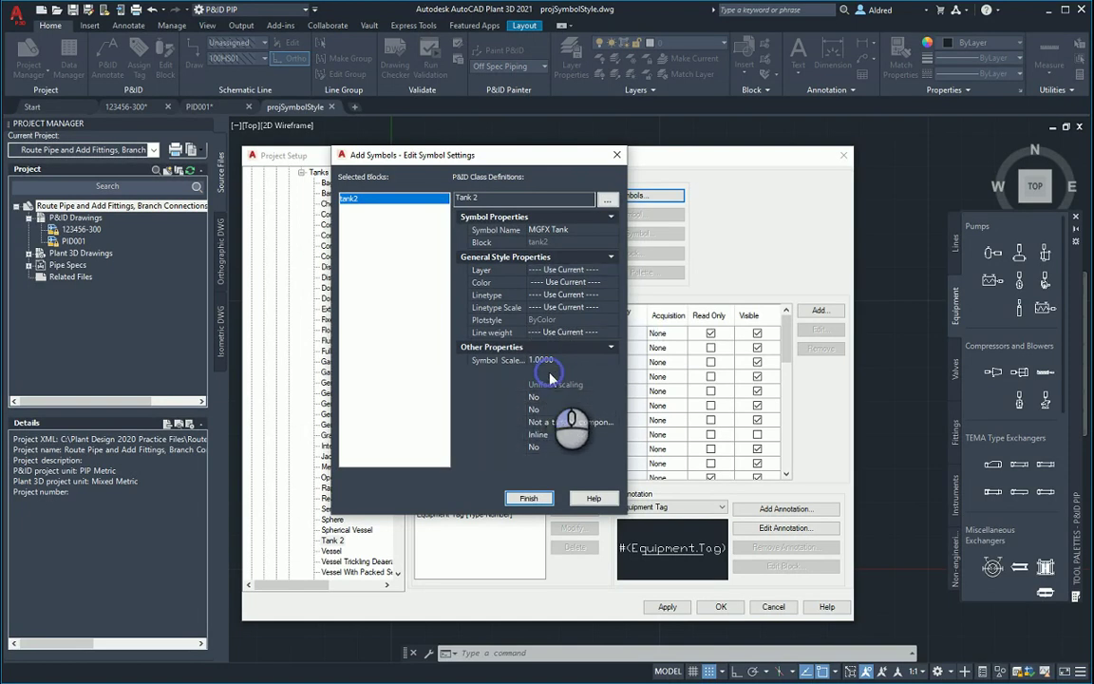
{"action": "left_click", "coordinate": [543, 373]}
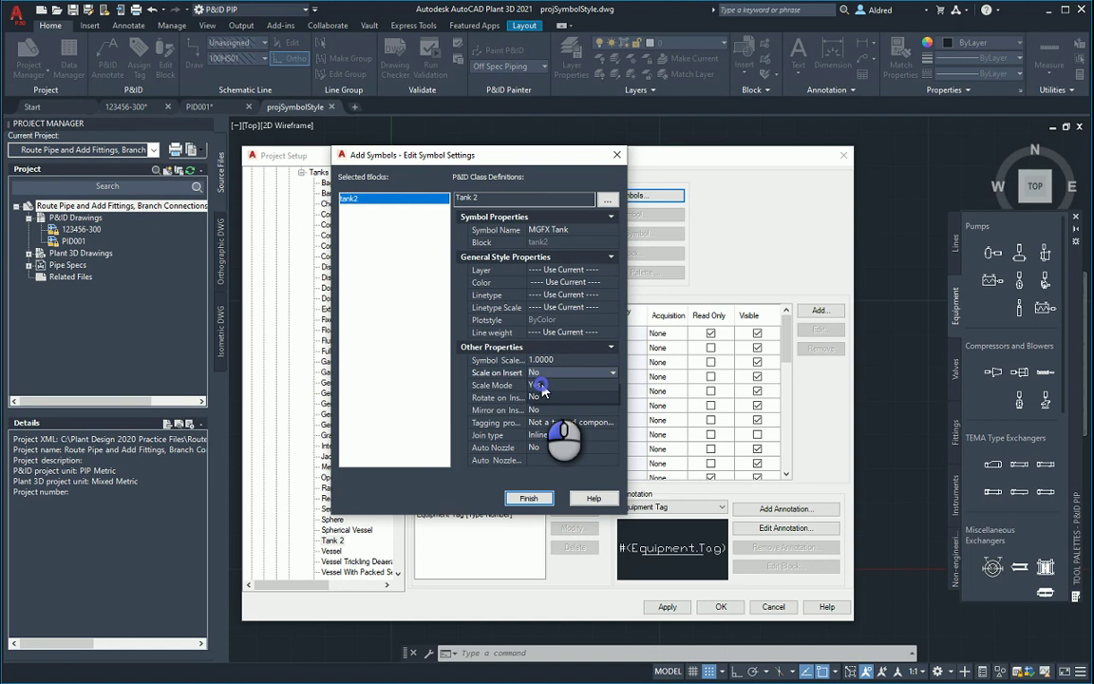
{"action": "double_click", "coordinate": [551, 373]}
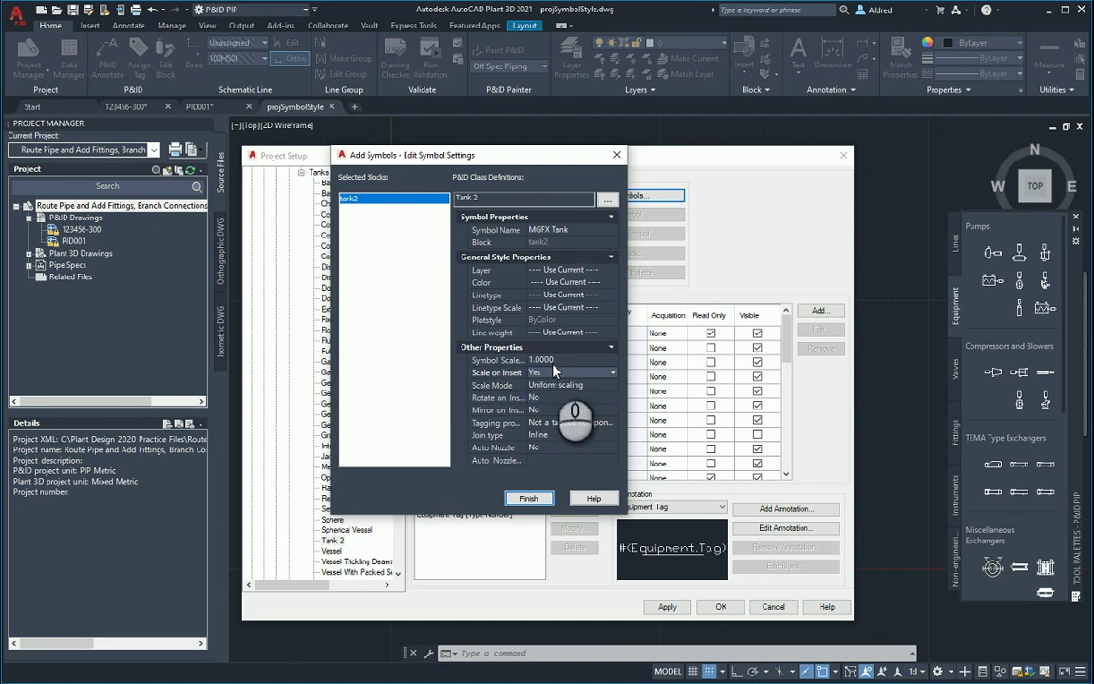
{"action": "left_click", "coordinate": [559, 372]}
{"action": "left_click", "coordinate": [547, 398]}
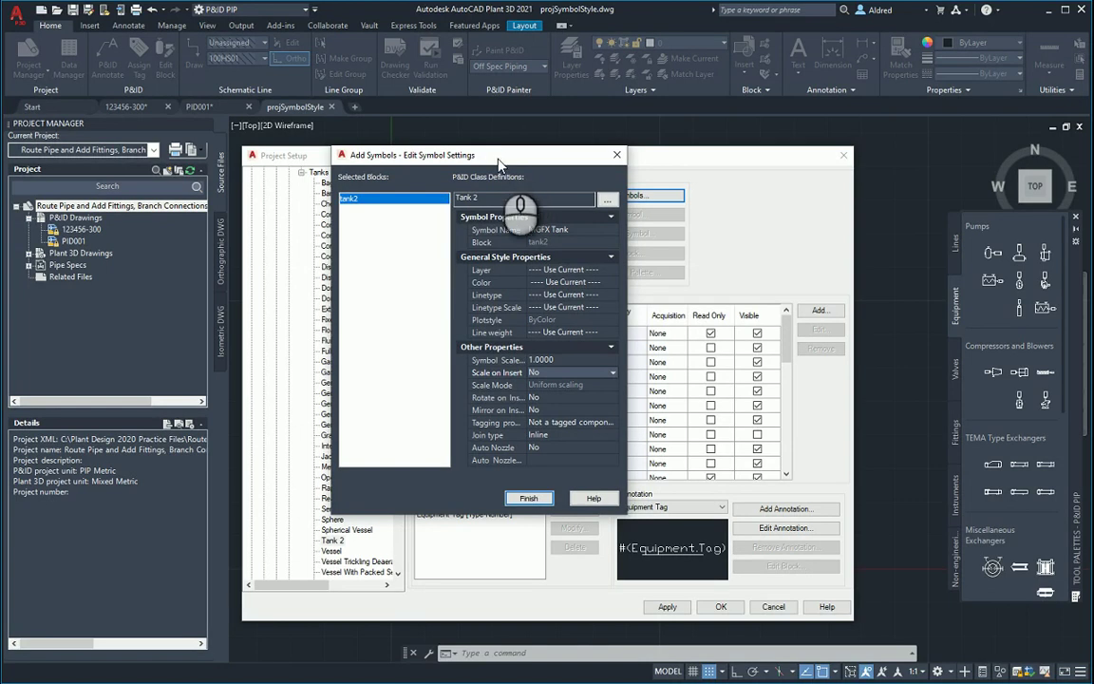
Set Tagging to 'Prompt for tag during placement' and keep Join type Inline
{"action": "left_click_drag", "start_coordinate": [497, 163], "coordinate": [502, 168]}
{"action": "left_click", "coordinate": [588, 427]}
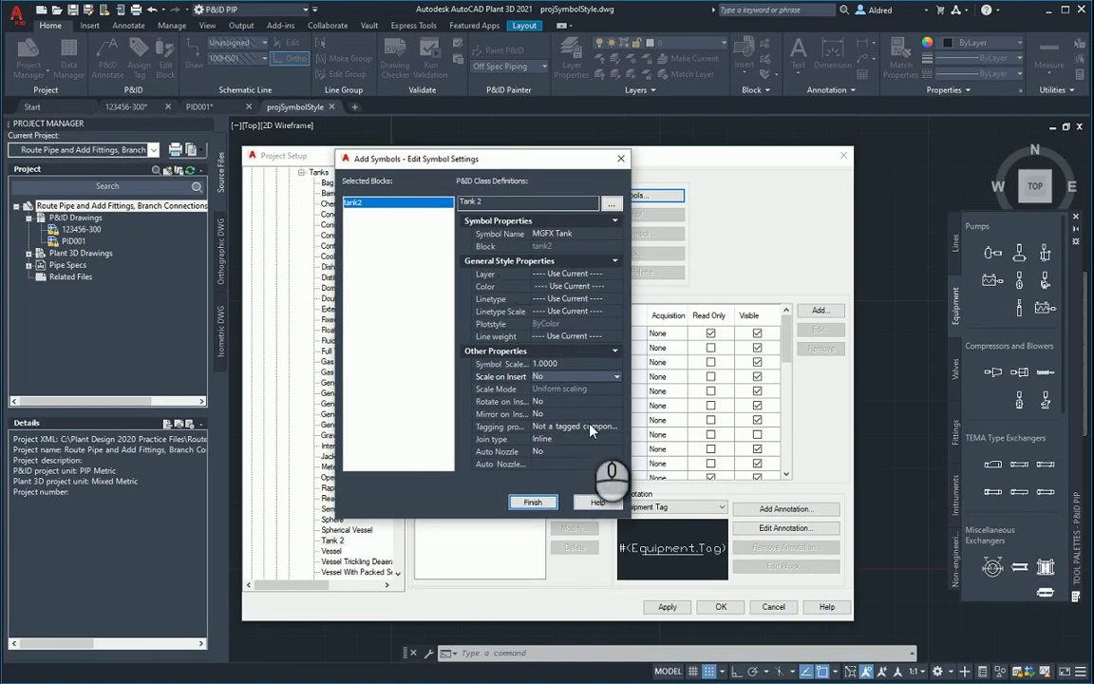
{"action": "left_click", "coordinate": [590, 429]}
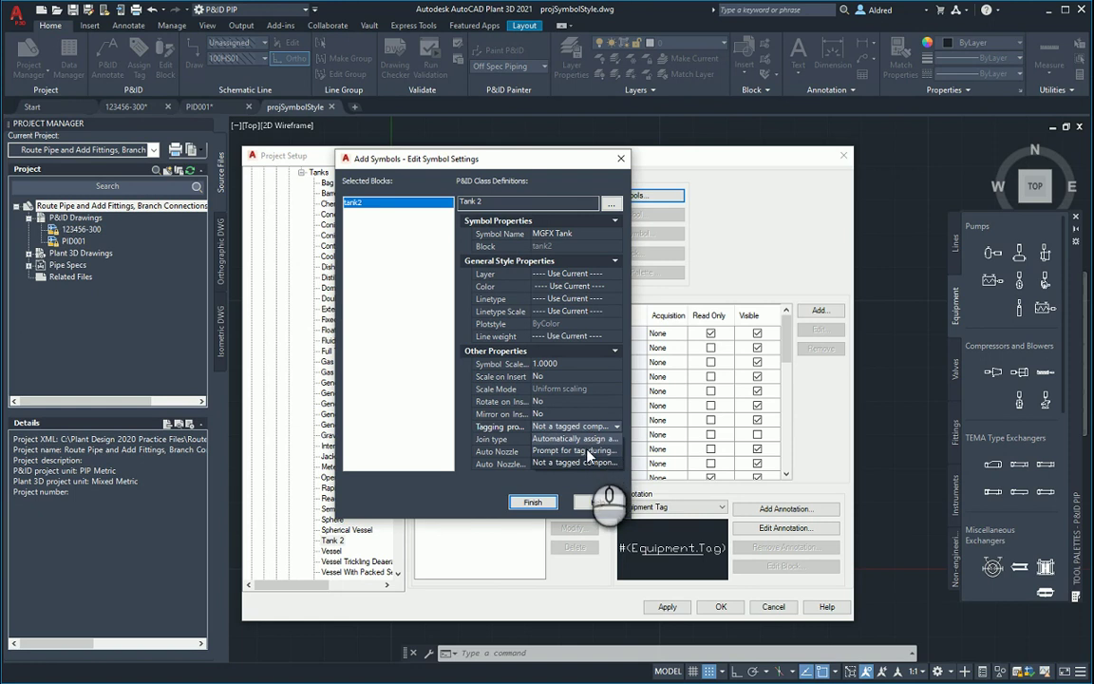
{"action": "left_click", "coordinate": [584, 456]}
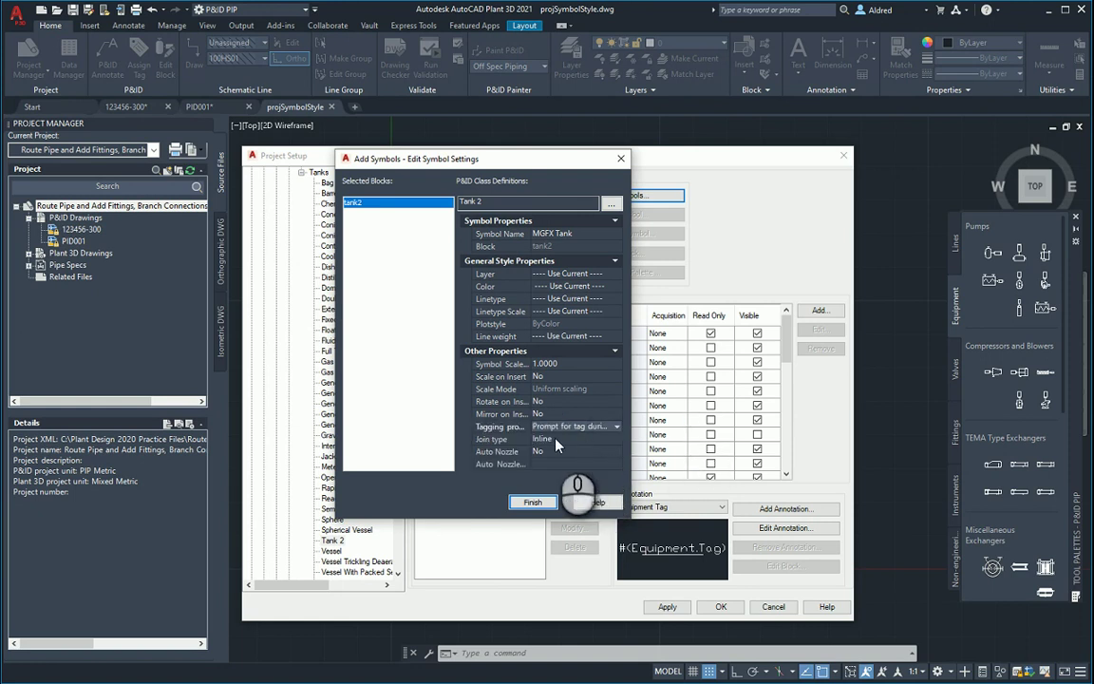
{"action": "left_click", "coordinate": [556, 441]}
{"action": "left_click", "coordinate": [556, 443]}
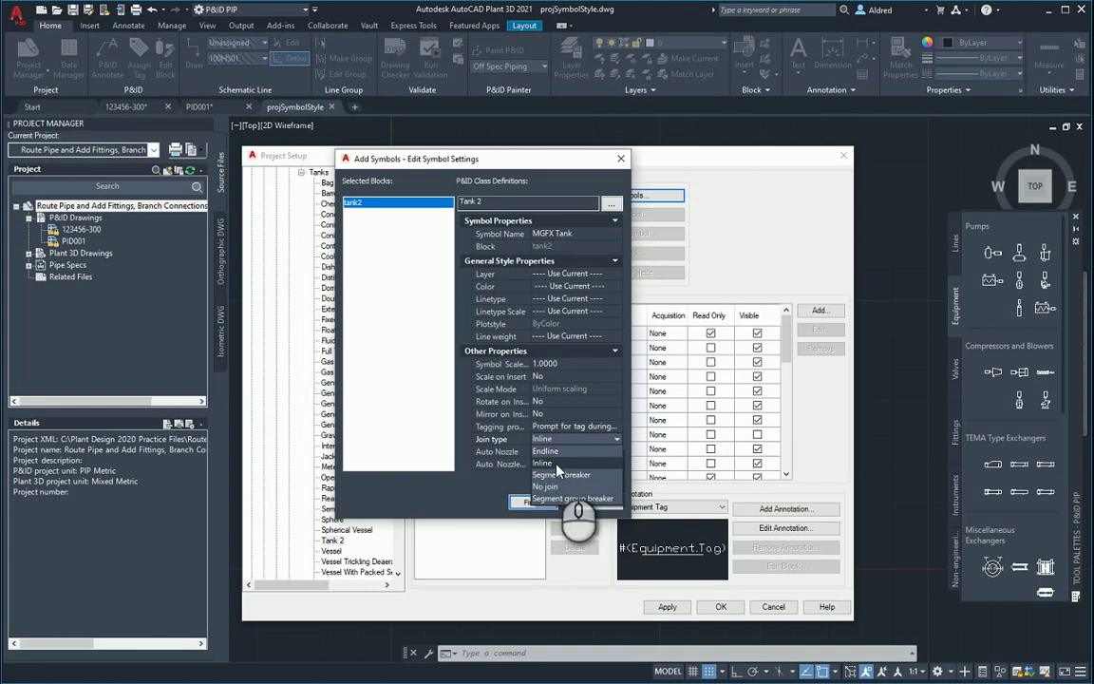
{"action": "left_click", "coordinate": [541, 462]}
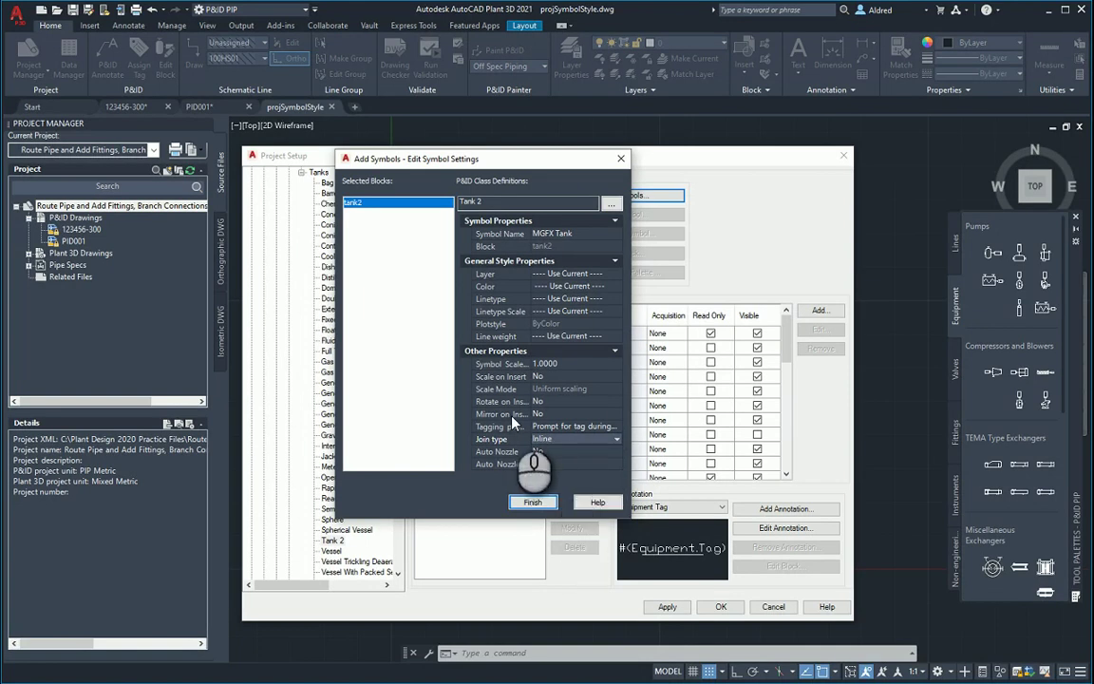
Set Auto Nozzle to Yes with Single Line Nozzle Style
{"action": "left_click", "coordinate": [551, 453]}
{"action": "left_click", "coordinate": [556, 452]}
{"action": "left_click", "coordinate": [547, 463]}
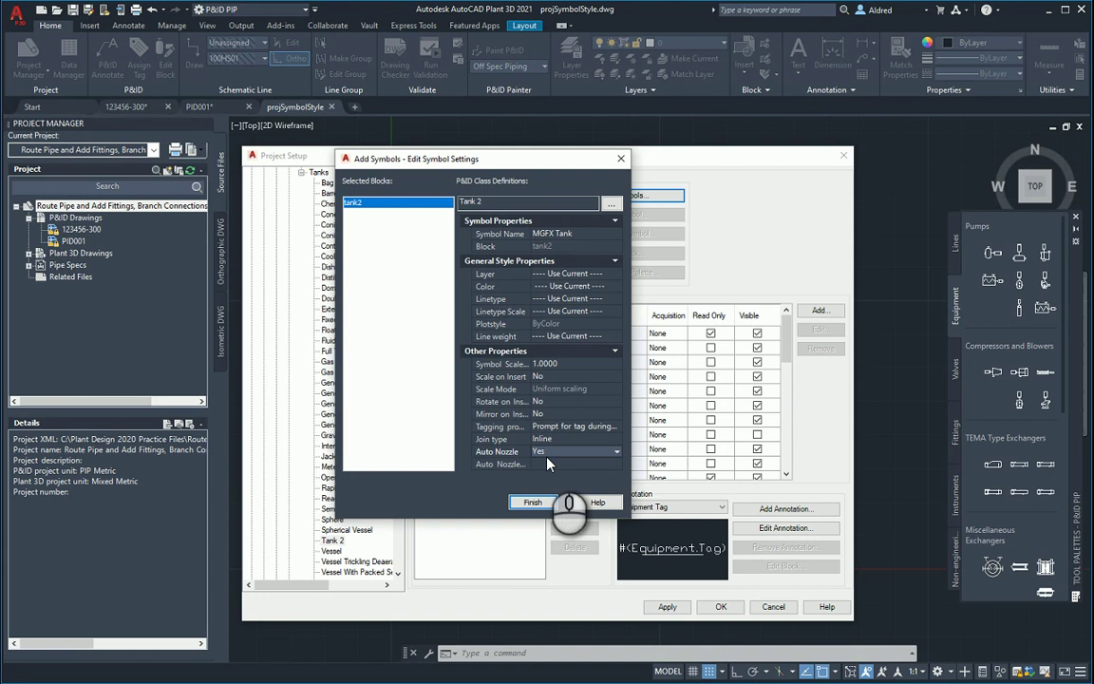
{"action": "left_click", "coordinate": [547, 464]}
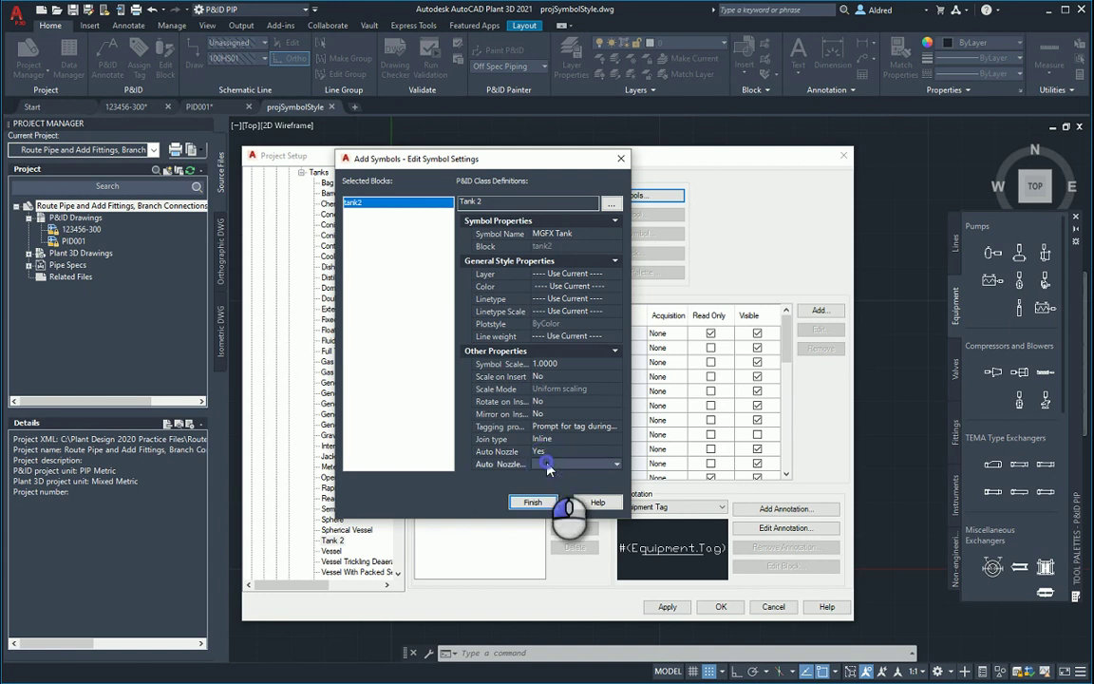
{"action": "left_click", "coordinate": [547, 466]}
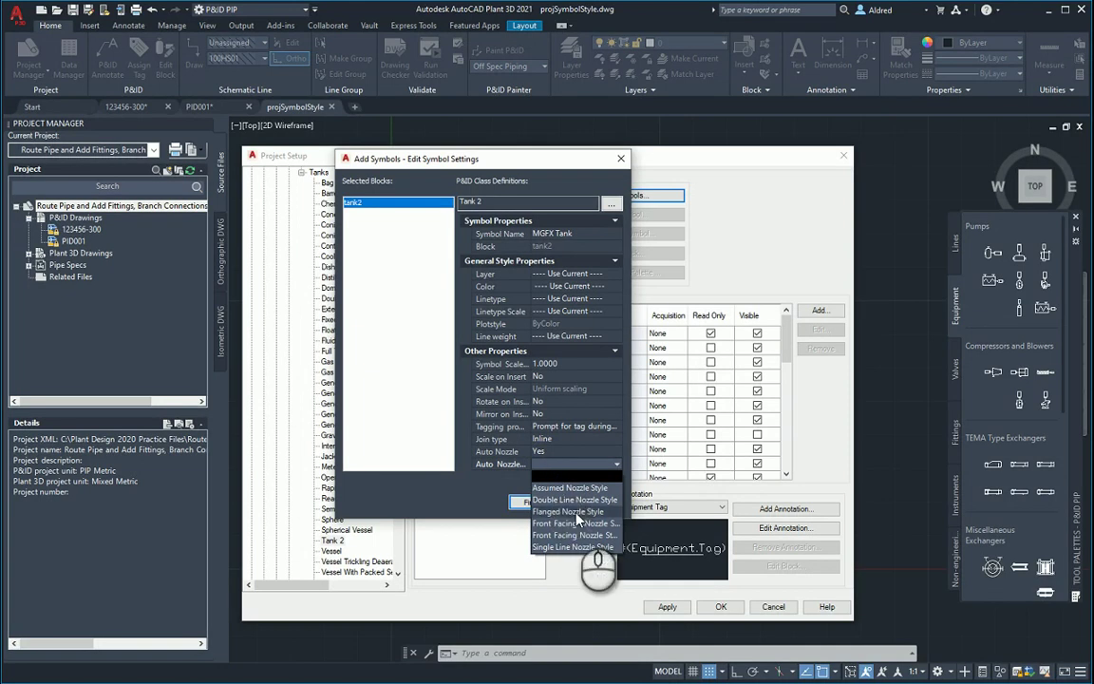
{"action": "left_click", "coordinate": [576, 548]}
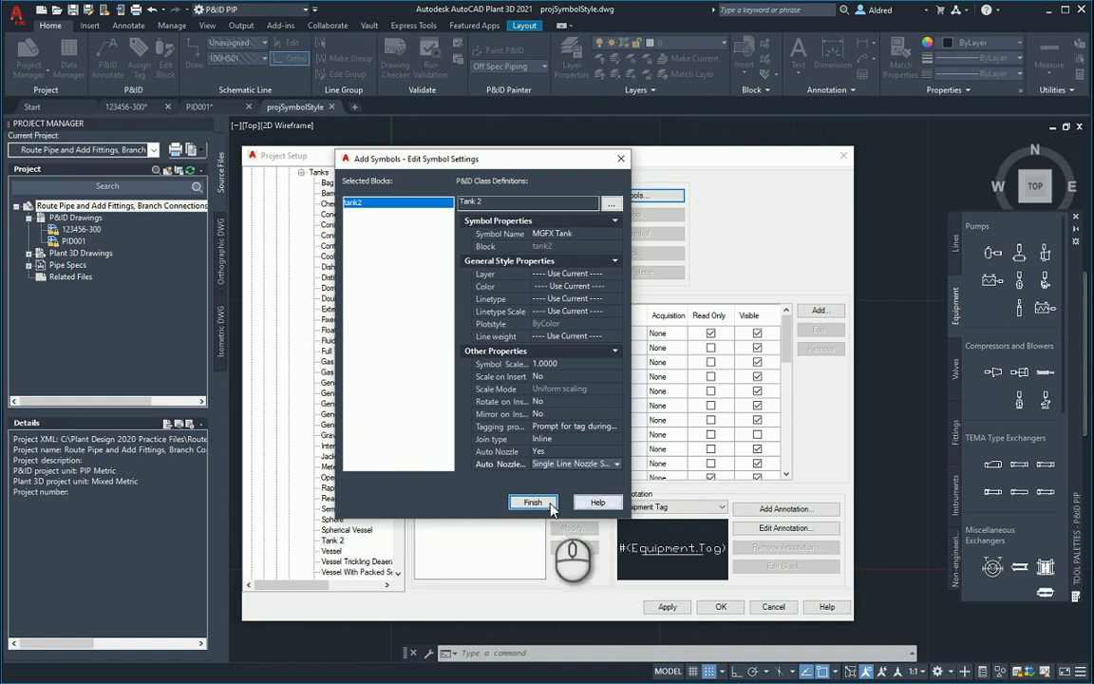
Finish assigning MGFX Tank to the Tank 2 class, add it to the tool palette, and apply Project Setup
{"action": "left_click", "coordinate": [550, 505]}
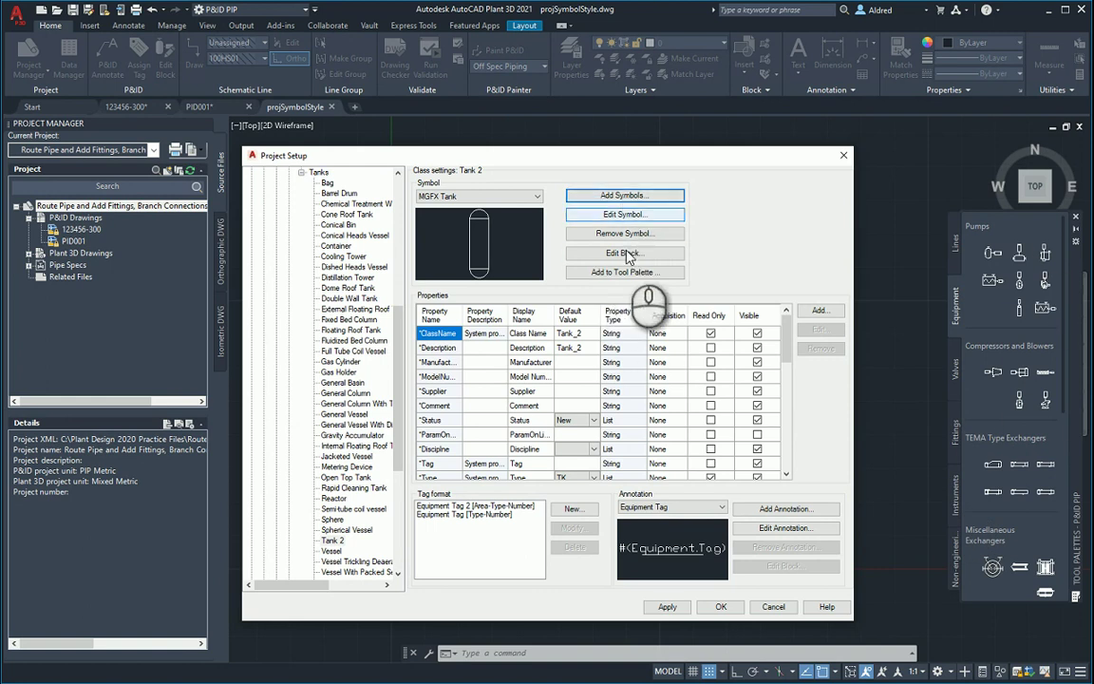
{"action": "left_click", "coordinate": [627, 273]}
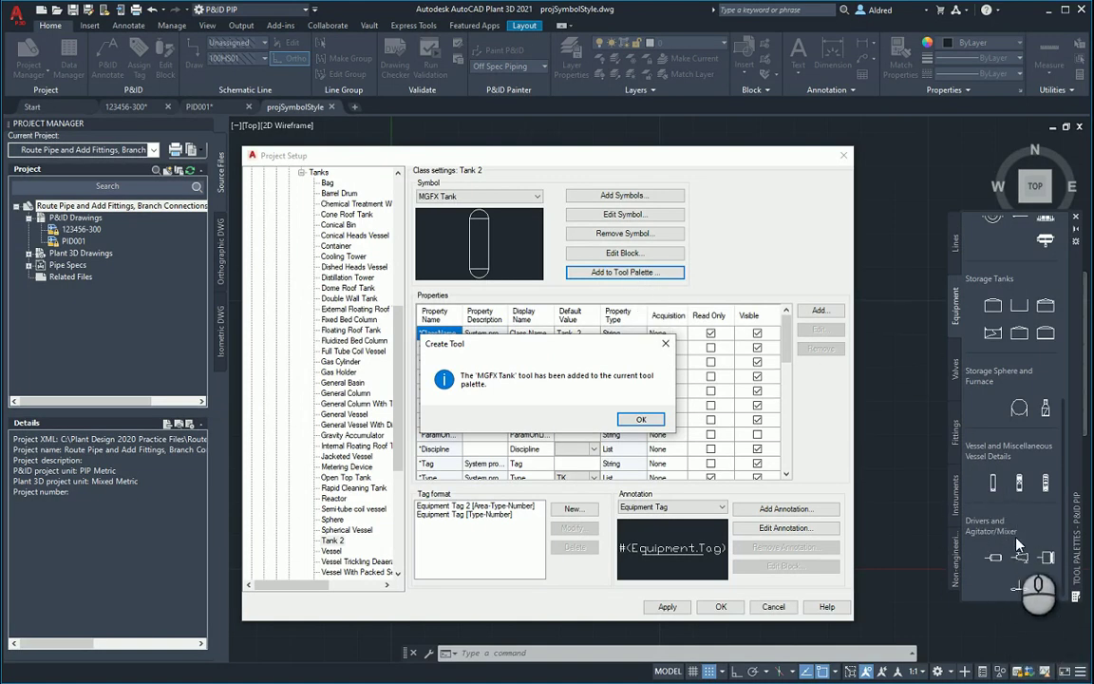
{"action": "left_click", "coordinate": [634, 417]}
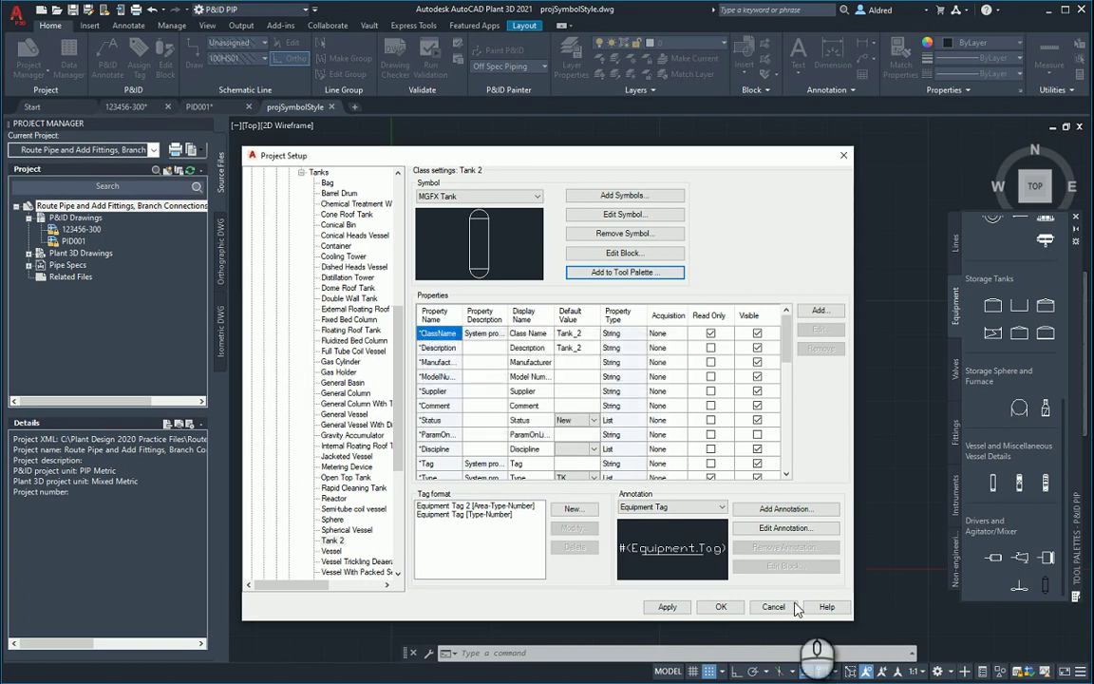
{"action": "left_click", "coordinate": [668, 607]}
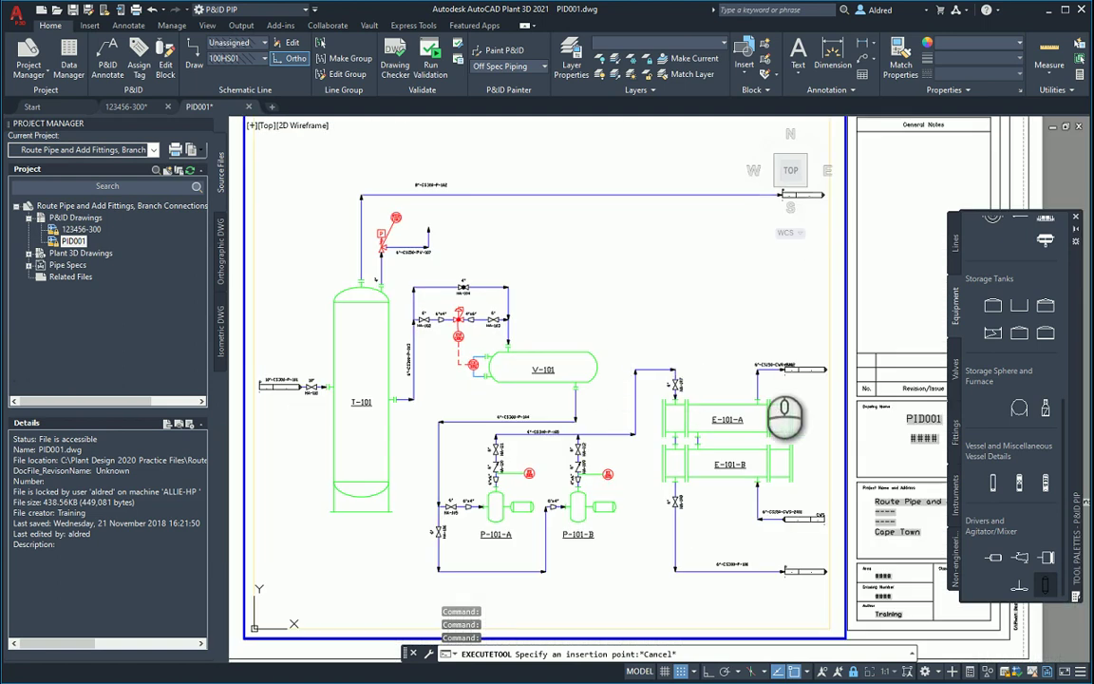
Place a vertical tank from the Equipment palette at the top of PID001 and tag it TK-001
{"action": "left_click", "coordinate": [1049, 586]}
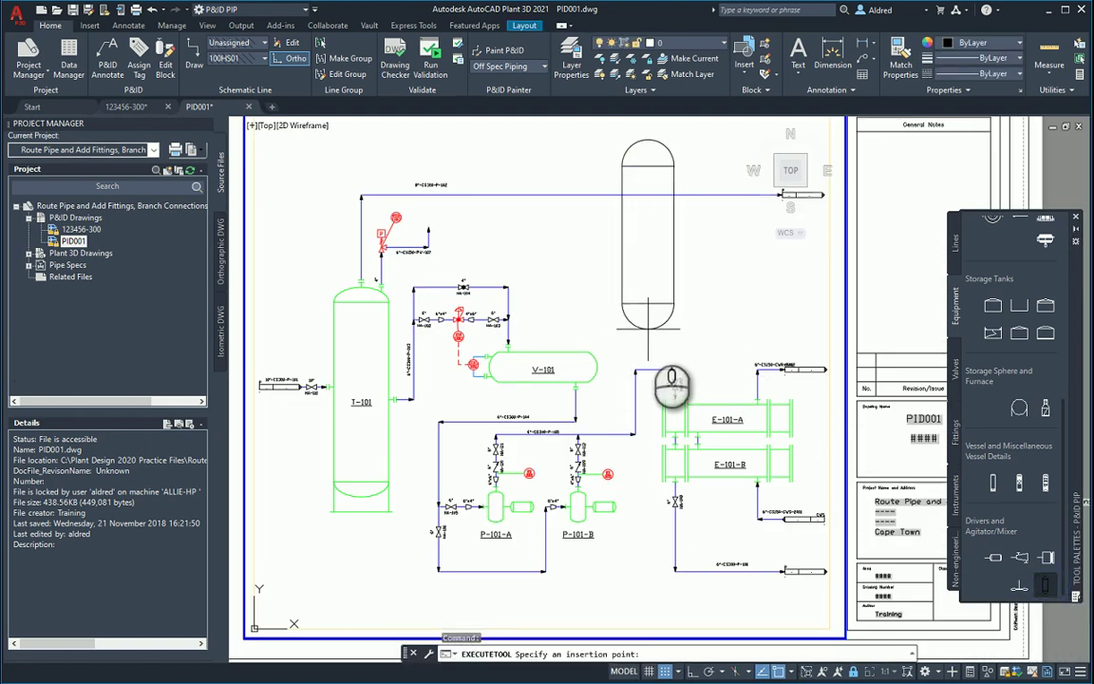
{"action": "left_click", "coordinate": [643, 334]}
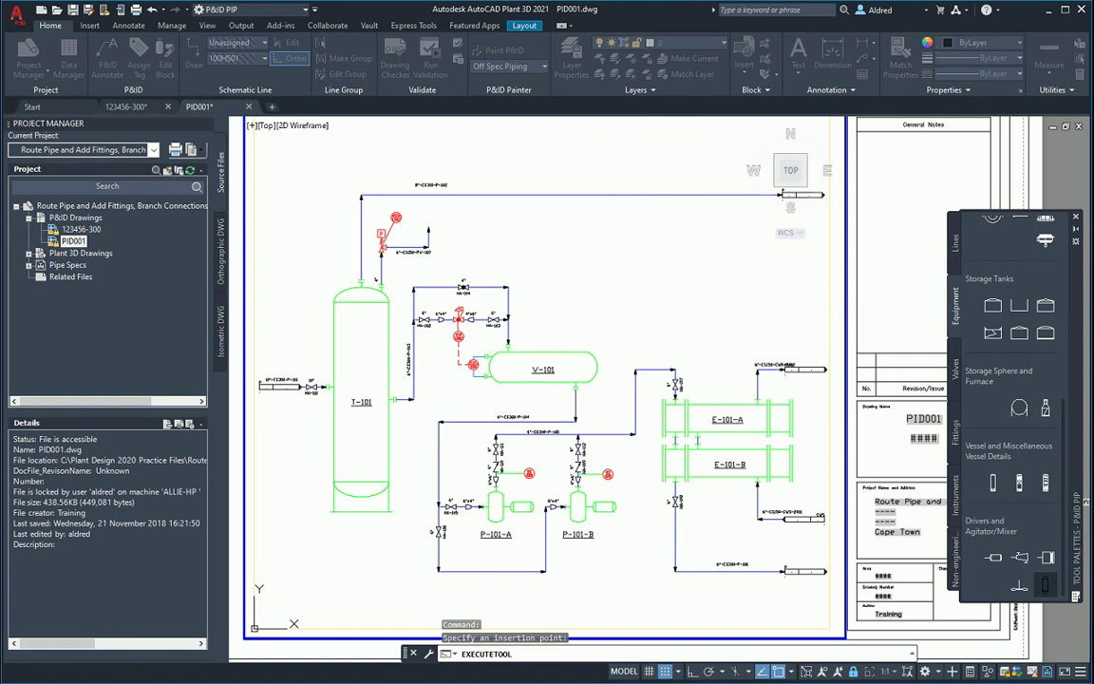
{"action": "mouse_move", "coordinate": [739, 227]}
{"action": "left_mouse_down"}
{"action": "mouse_move", "coordinate": [499, 188]}
{"action": "mouse_move", "coordinate": [325, 252]}
{"action": "left_mouse_up"}
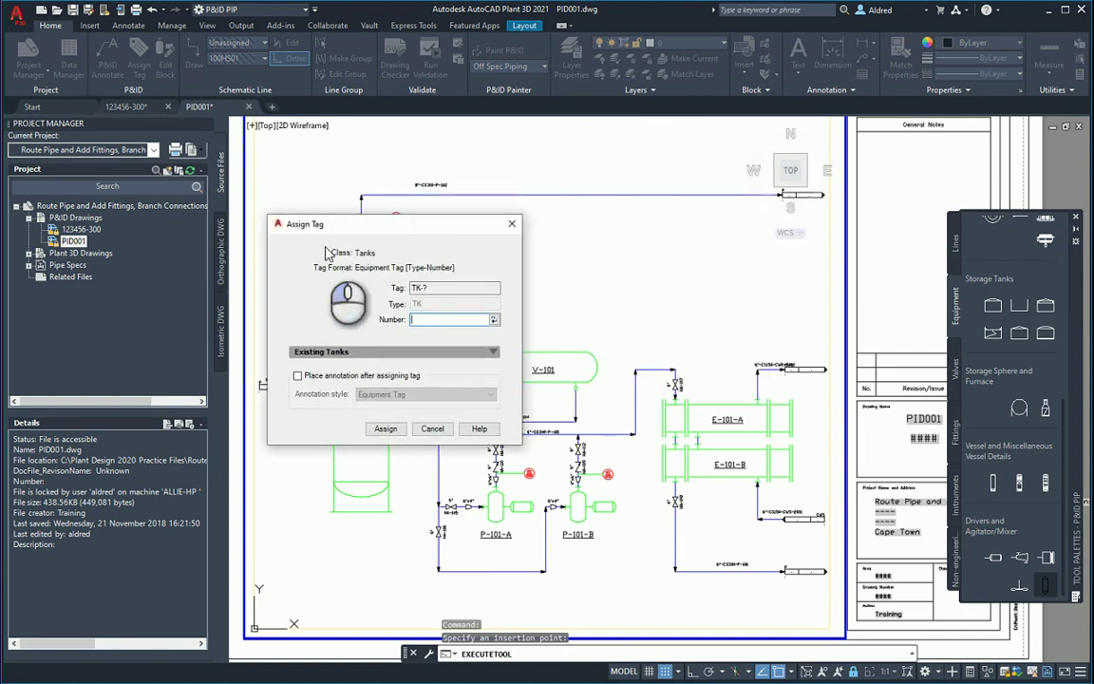
{"action": "left_click", "coordinate": [493, 319]}
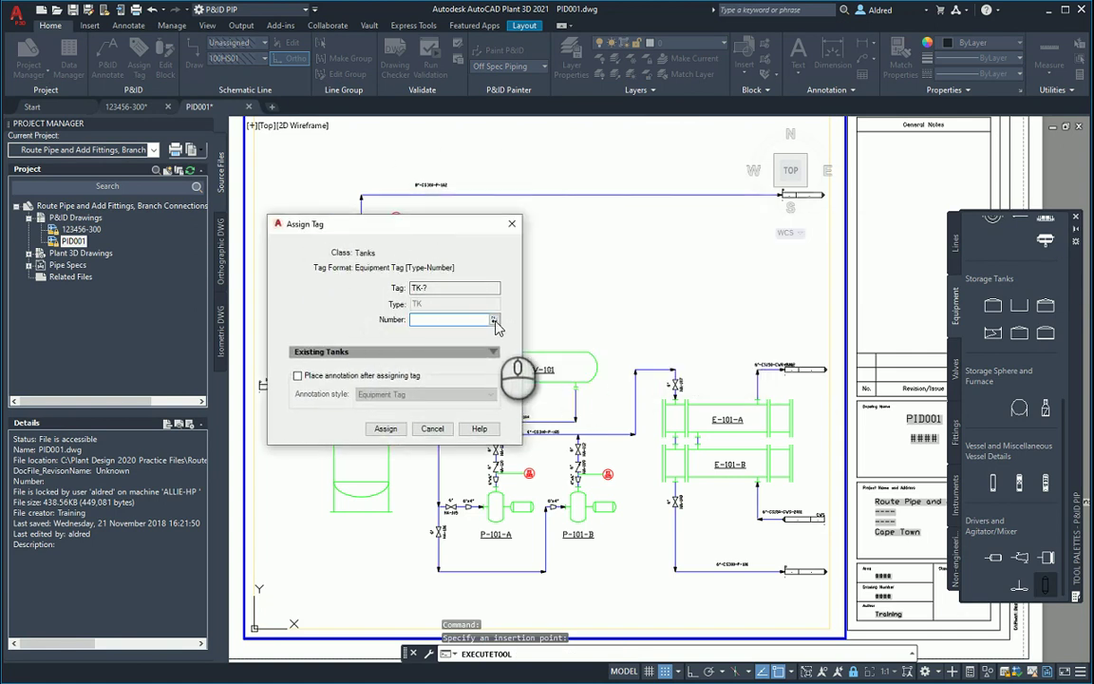
{"action": "left_click", "coordinate": [384, 428]}
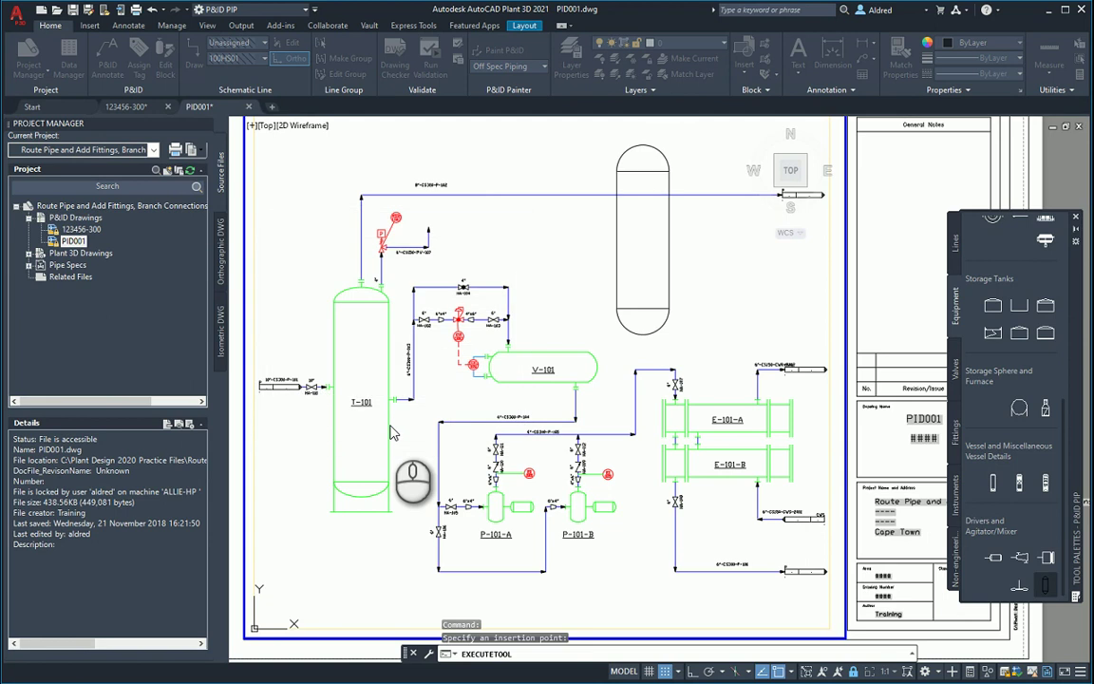
{"action": "middle_click_drag", "start_coordinate": [615, 311], "coordinate": [597, 360]}
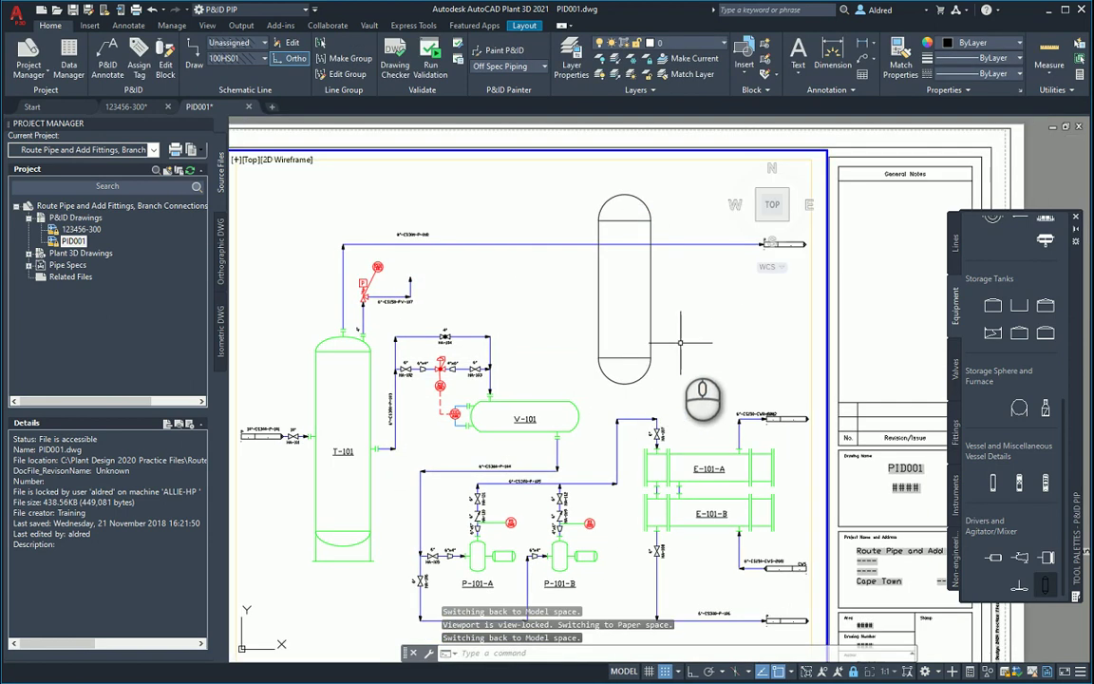
Check the Layers drop-down list, then cancel the pending tank selection with Esc
{"action": "left_click", "coordinate": [679, 342]}
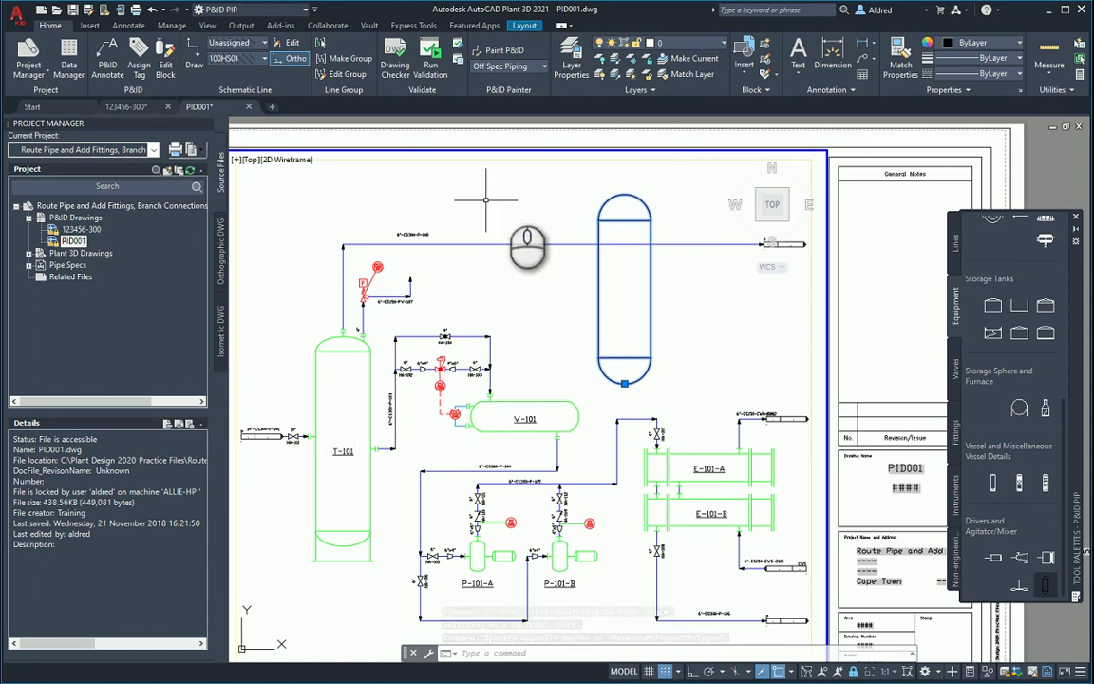
{"action": "left_click", "coordinate": [695, 44]}
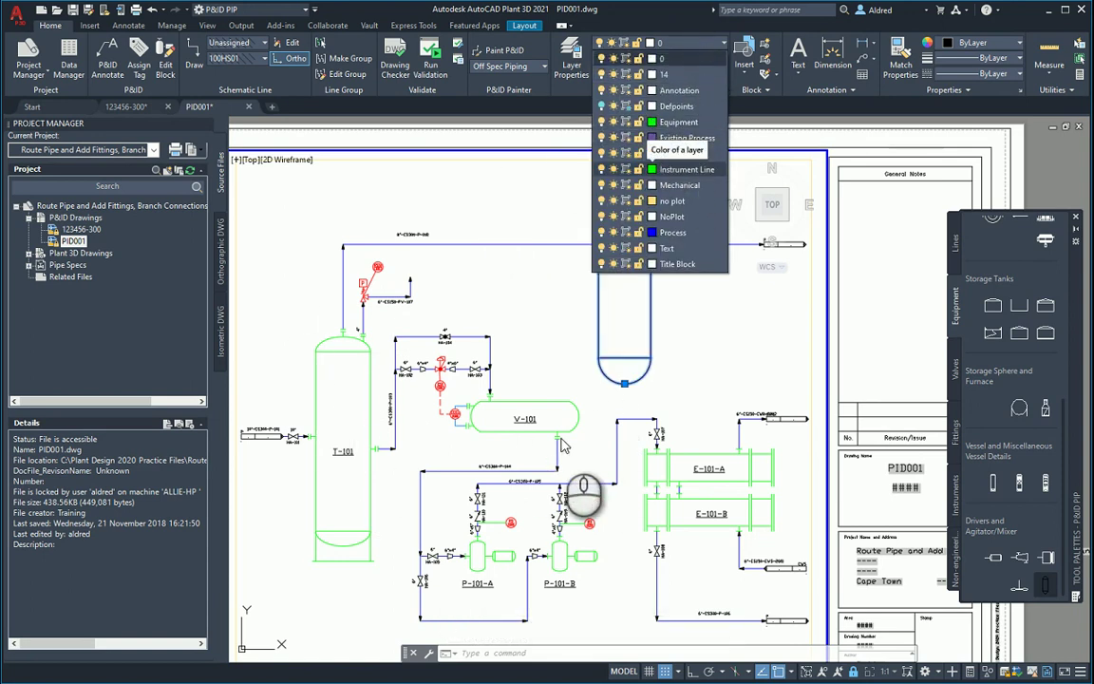
{"action": "left_click", "coordinate": [344, 273]}
{"action": "key", "text": "Escape"}
{"action": "key", "text": "Escape"}
{"action": "key", "text": "Escape"}
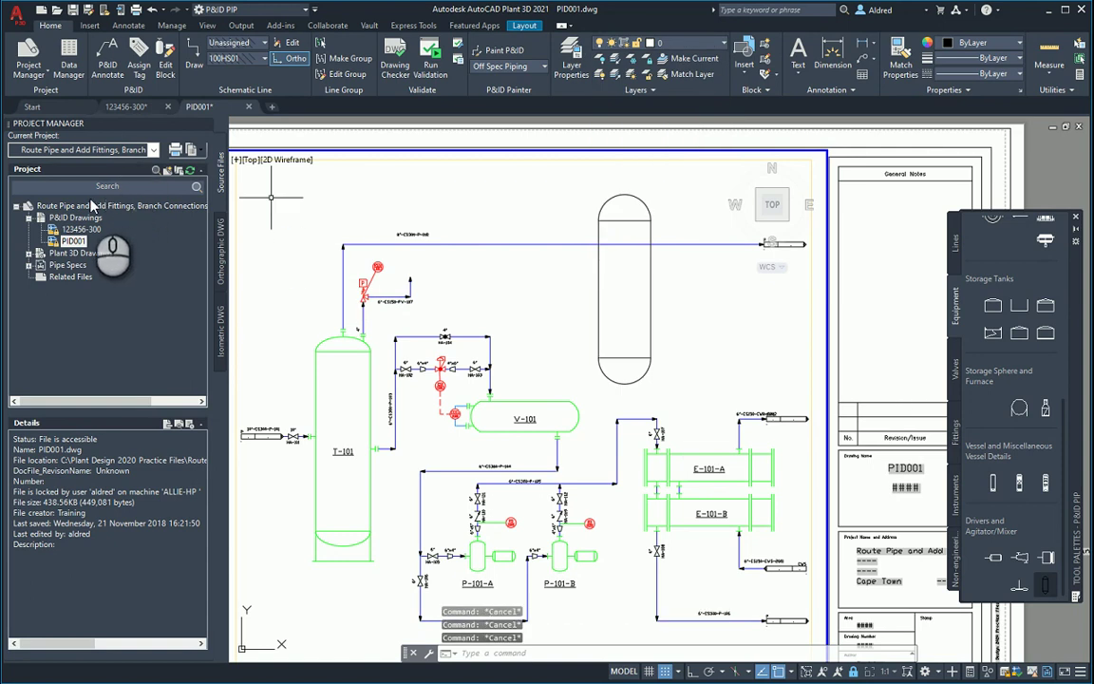
Open Project Setup from the project root in Project Manager
{"action": "left_click", "coordinate": [92, 205]}
{"action": "right_click", "coordinate": [92, 205]}
{"action": "left_click", "coordinate": [162, 374]}
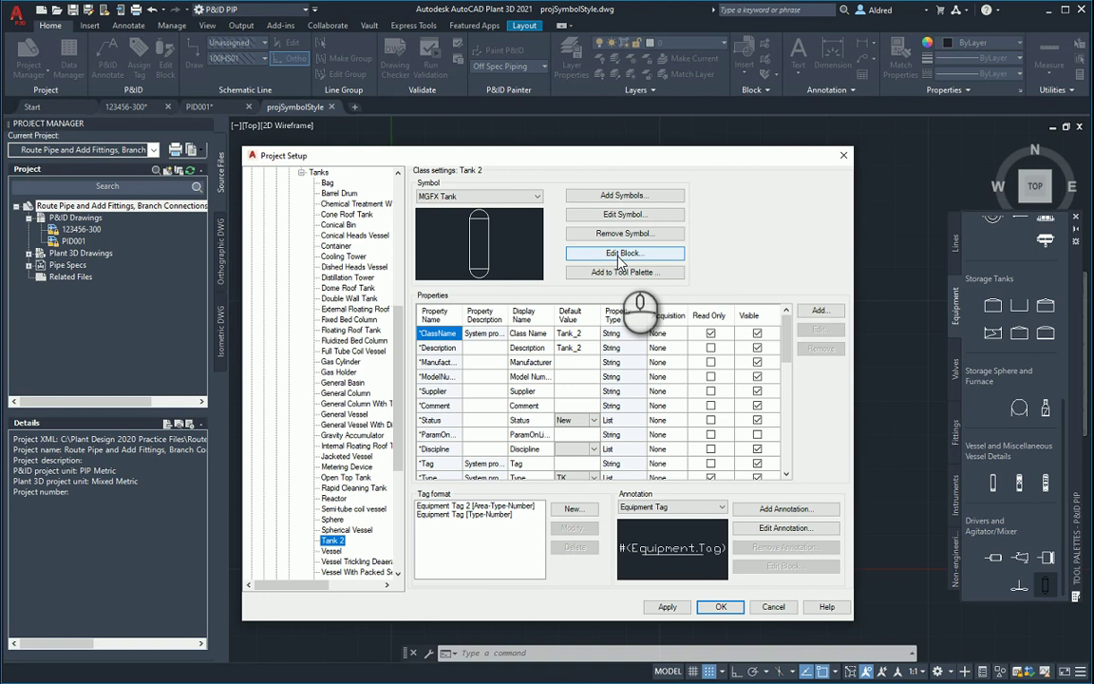
Put the Tank 2 MGFX Tank symbol on the Equipment layer, keeping colour as Use Current
{"action": "left_click", "coordinate": [624, 215]}
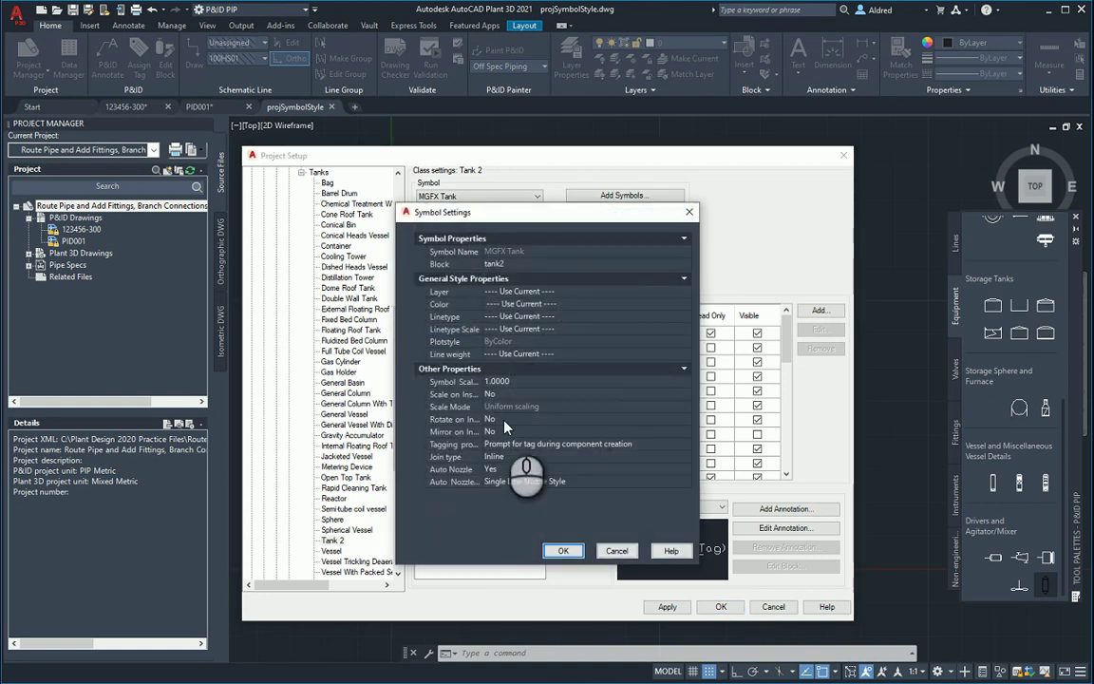
{"action": "left_click", "coordinate": [657, 291]}
{"action": "scroll", "coordinate": [569, 319], "scroll_direction": "up", "scroll_amount": 5}
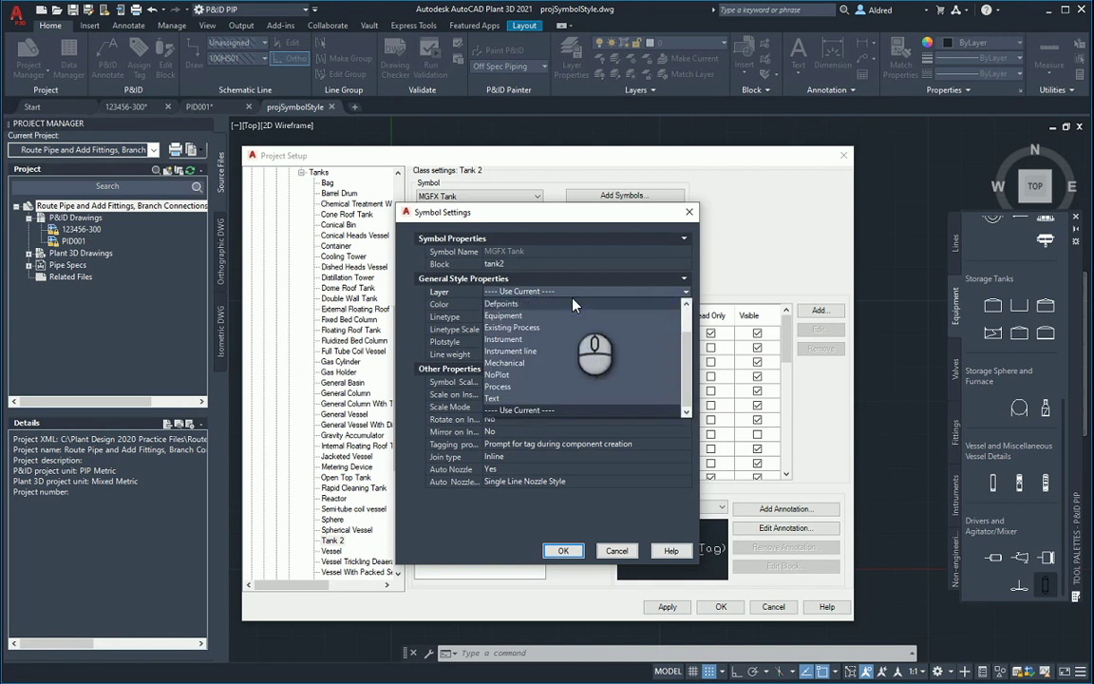
{"action": "left_click", "coordinate": [521, 322]}
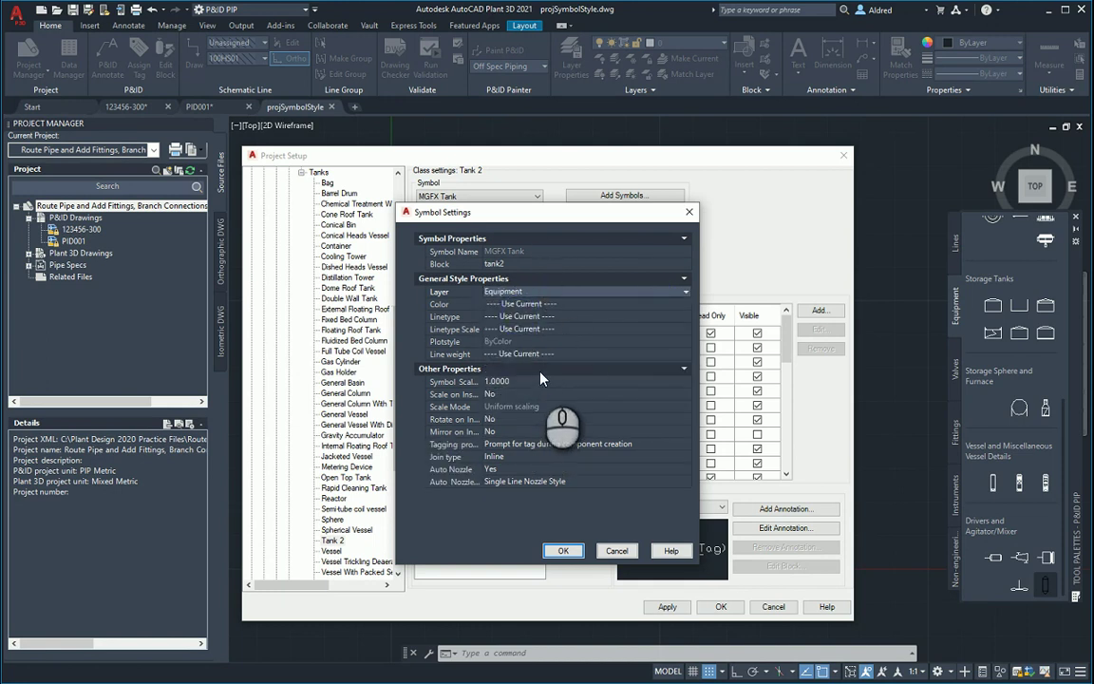
{"action": "left_click", "coordinate": [567, 305]}
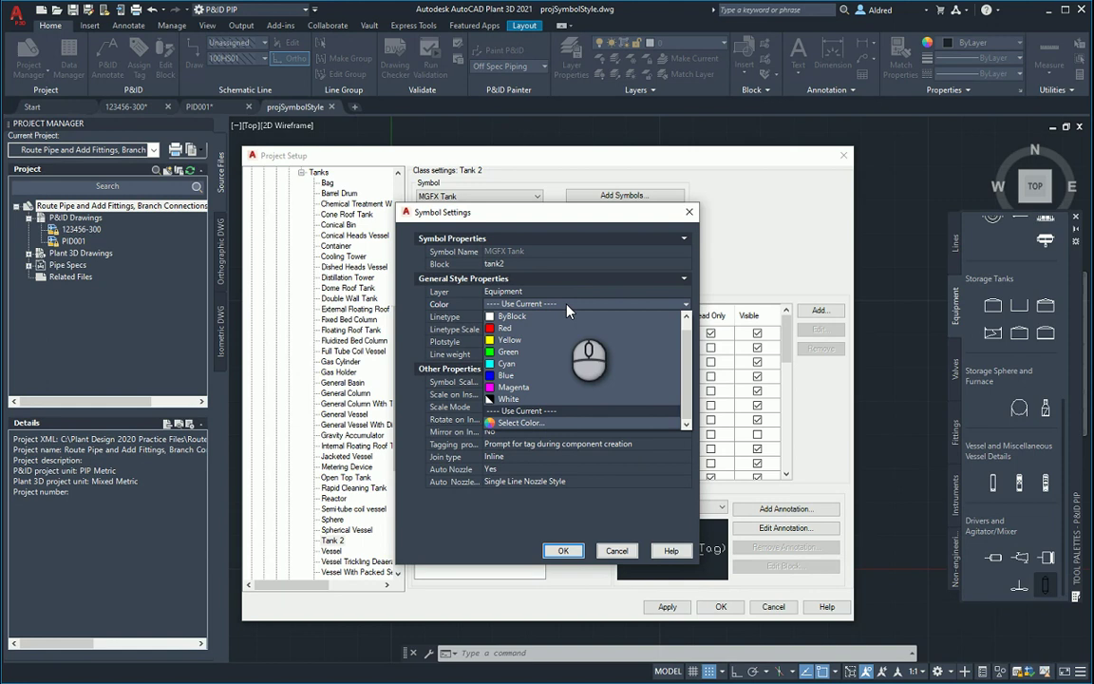
{"action": "left_click", "coordinate": [567, 305]}
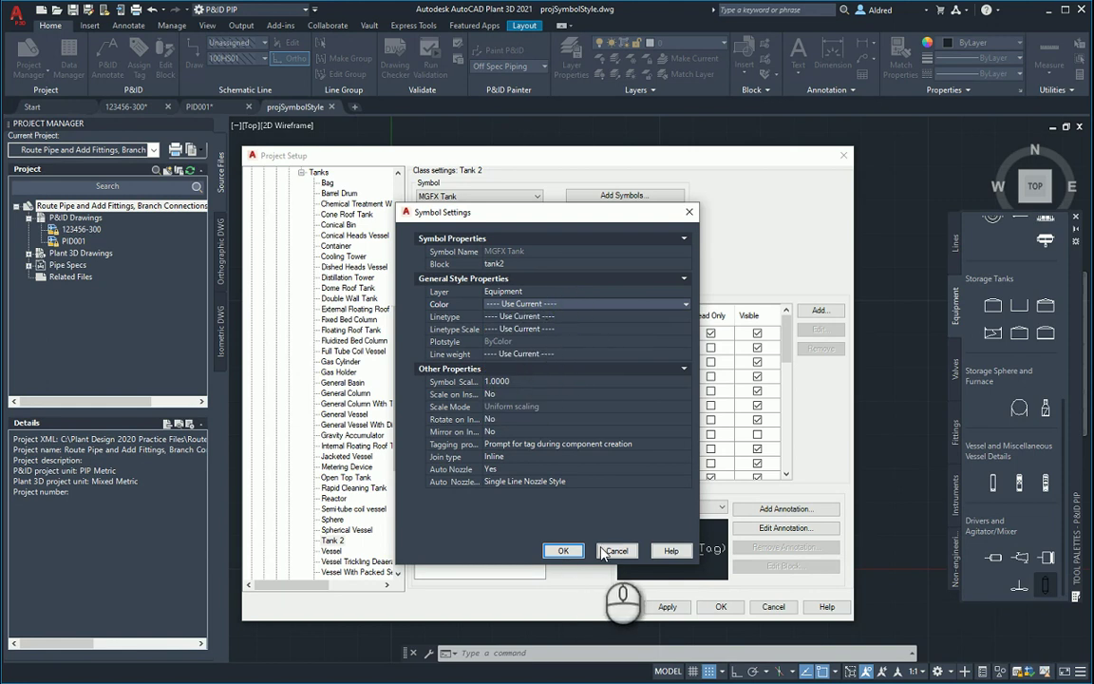
{"action": "left_click", "coordinate": [568, 555]}
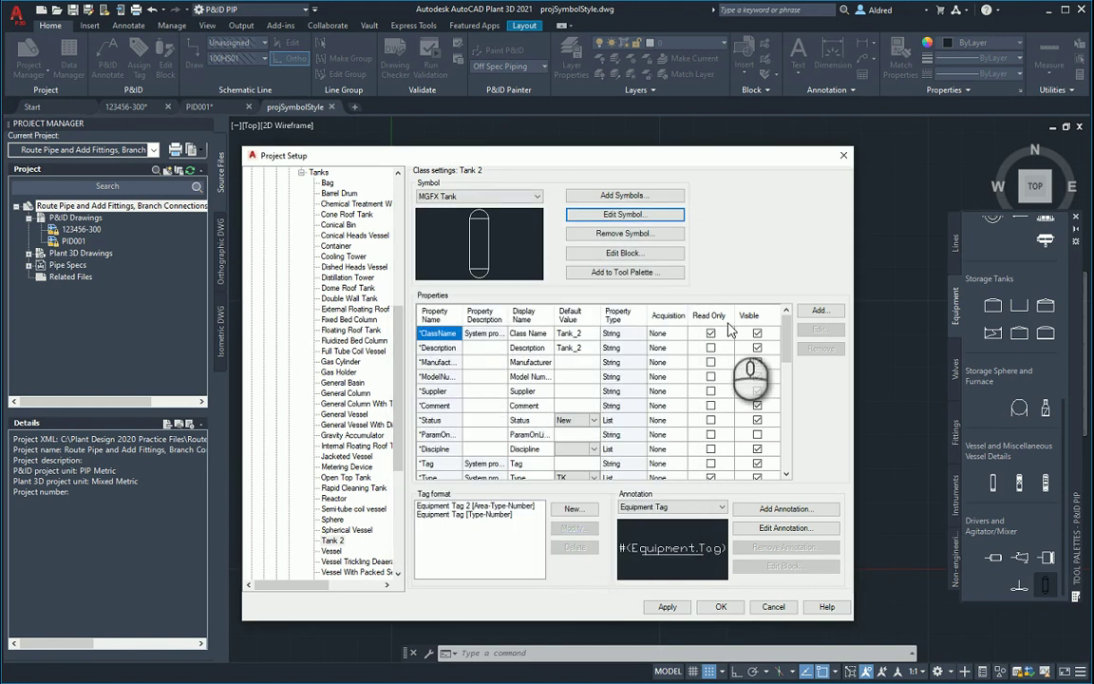
Add the MGFX Tank symbol to the tool palette and close Project Setup with OK
{"action": "left_click", "coordinate": [625, 272]}
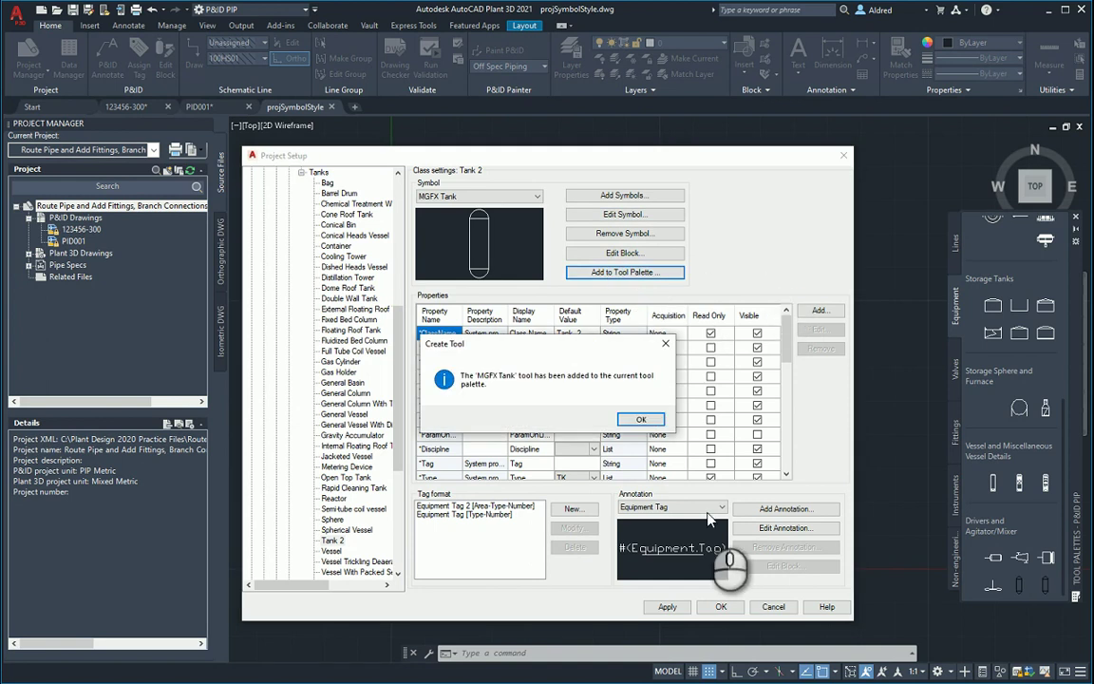
{"action": "left_click", "coordinate": [641, 420]}
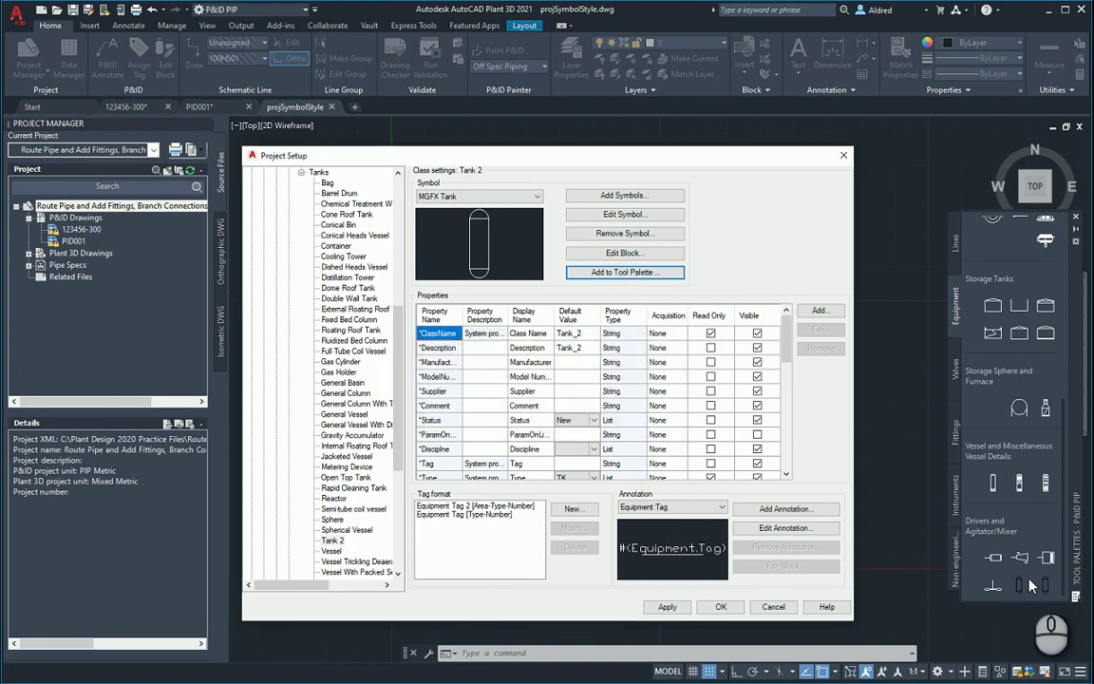
{"action": "left_click", "coordinate": [725, 607]}
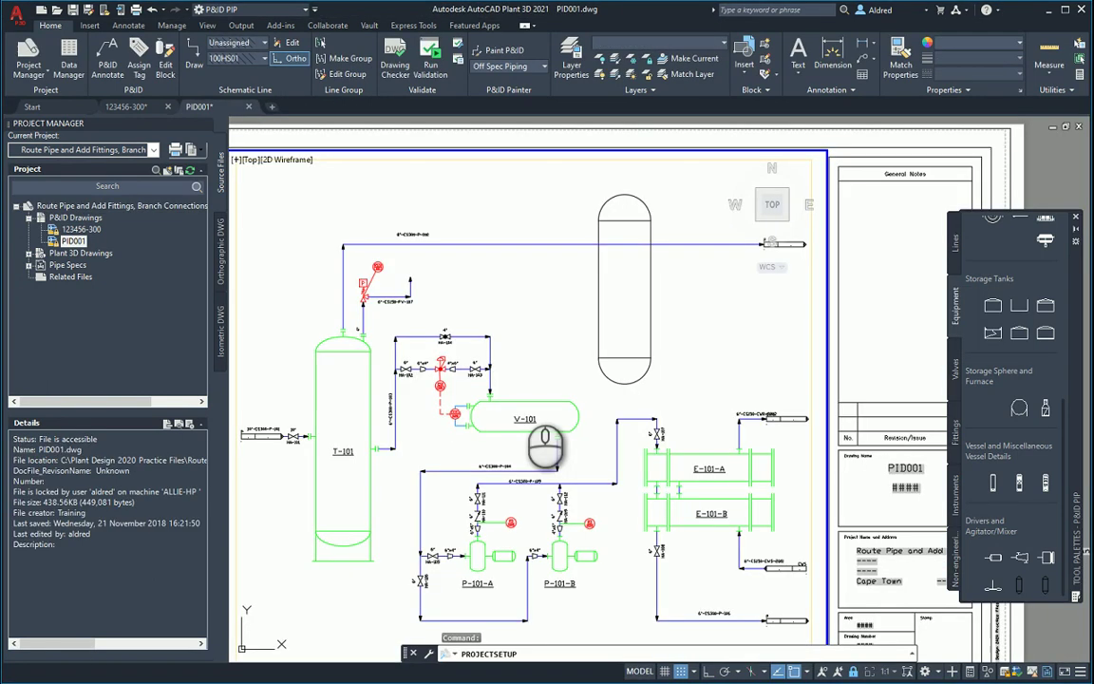
Window-select the old black tank and delete it
{"action": "scroll", "coordinate": [532, 399], "scroll_direction": "up", "scroll_amount": 5}
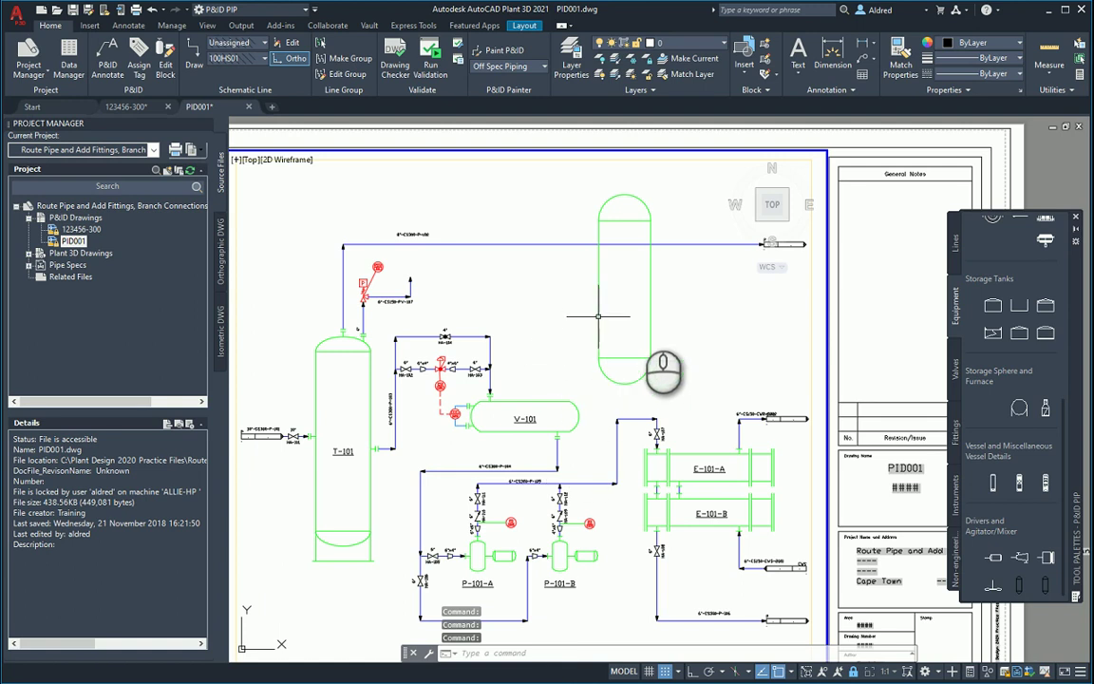
{"action": "left_click", "coordinate": [691, 316]}
{"action": "left_click", "coordinate": [537, 174]}
{"action": "key", "text": "Delete"}
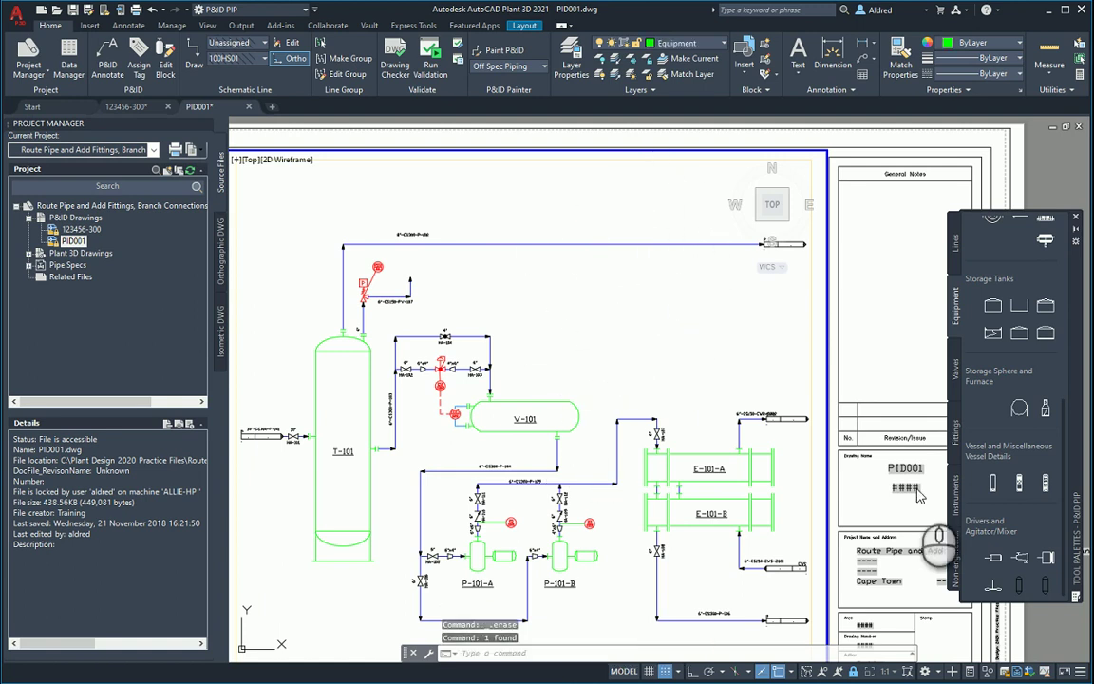
Place an updated MGFX tank at the top of PID001 without assigning a tag
{"action": "left_click", "coordinate": [1019, 583]}
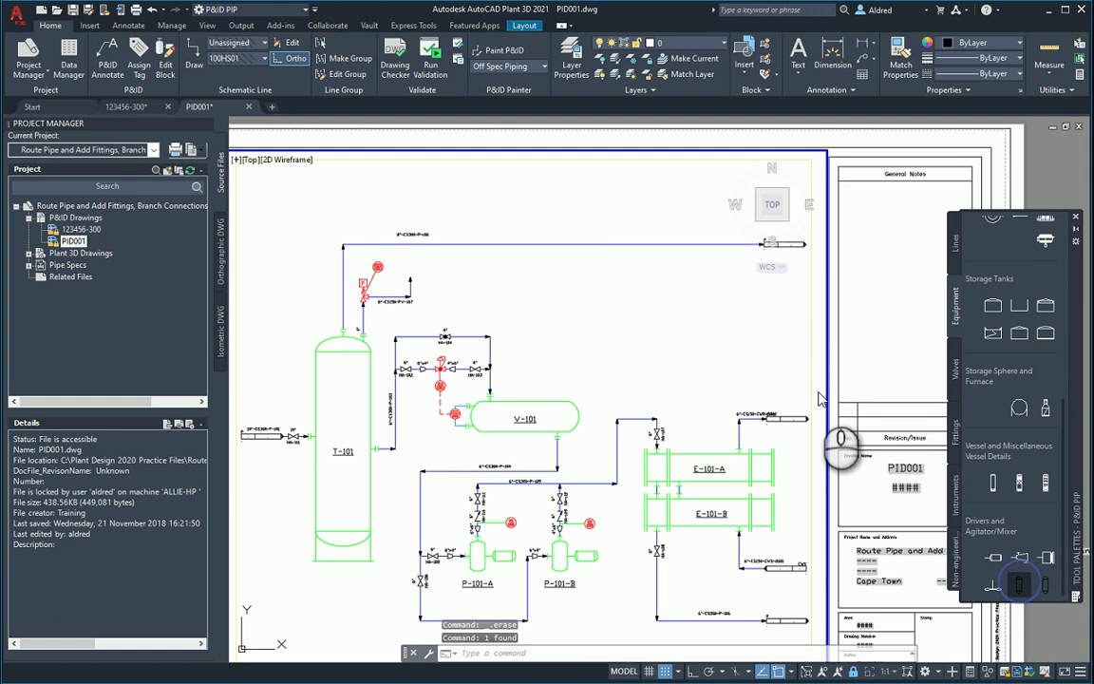
{"action": "left_click", "coordinate": [511, 266]}
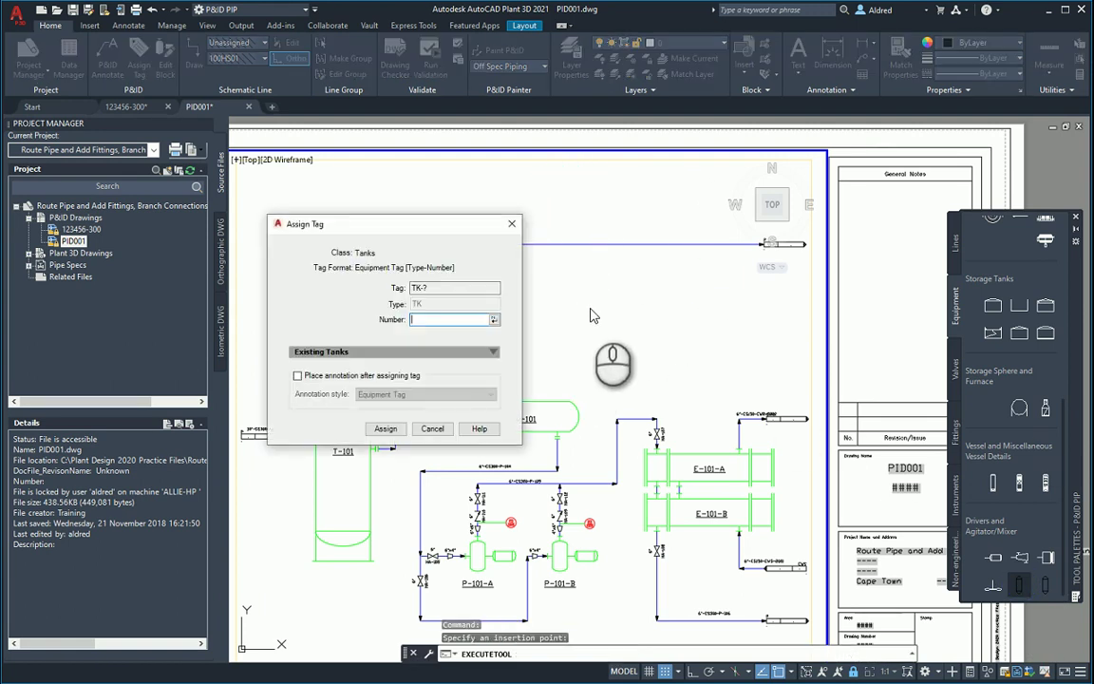
{"action": "left_click", "coordinate": [386, 428]}
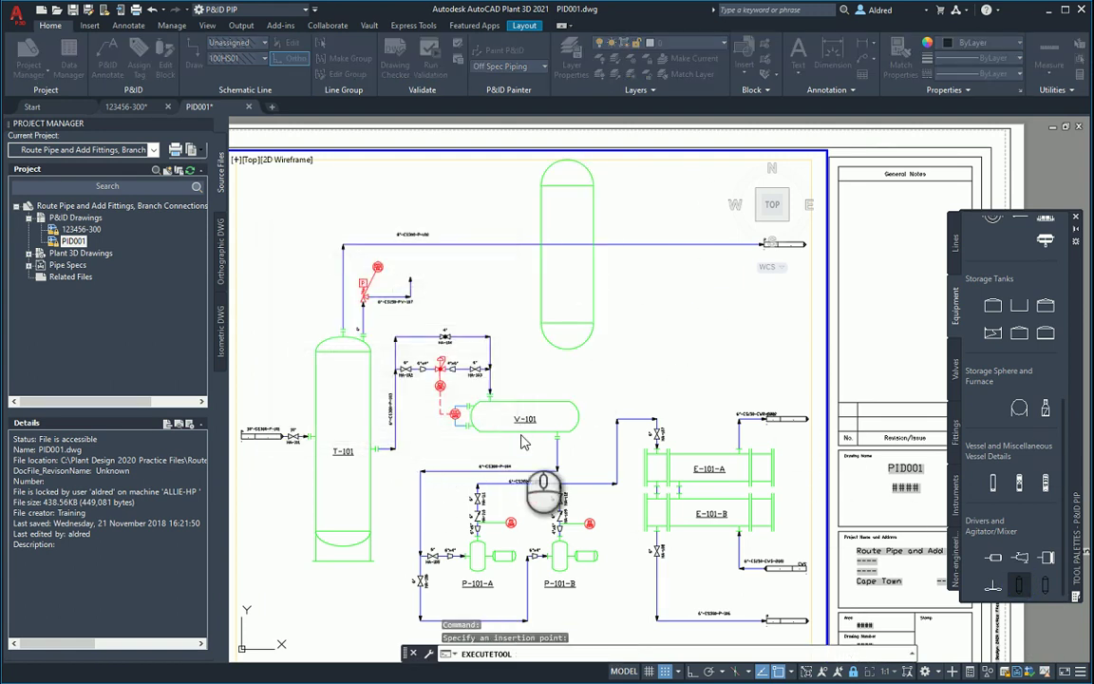
Place a second tank to the right, tagged TK-001 with its annotation label placed
{"action": "left_click", "coordinate": [1048, 587]}
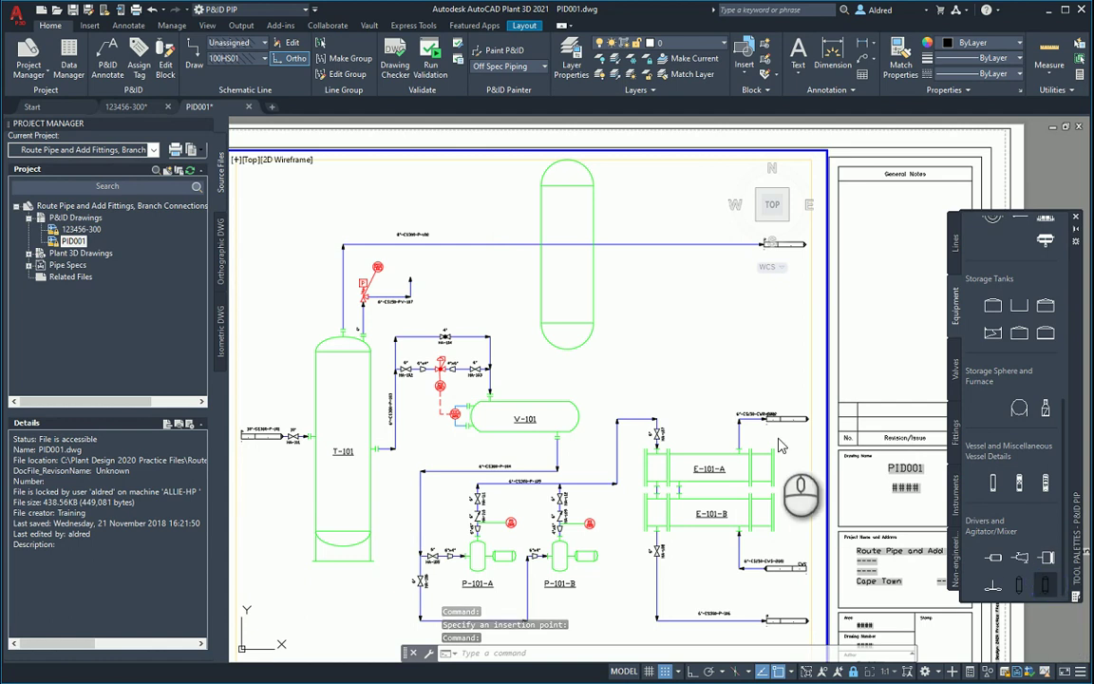
{"action": "left_click", "coordinate": [697, 422]}
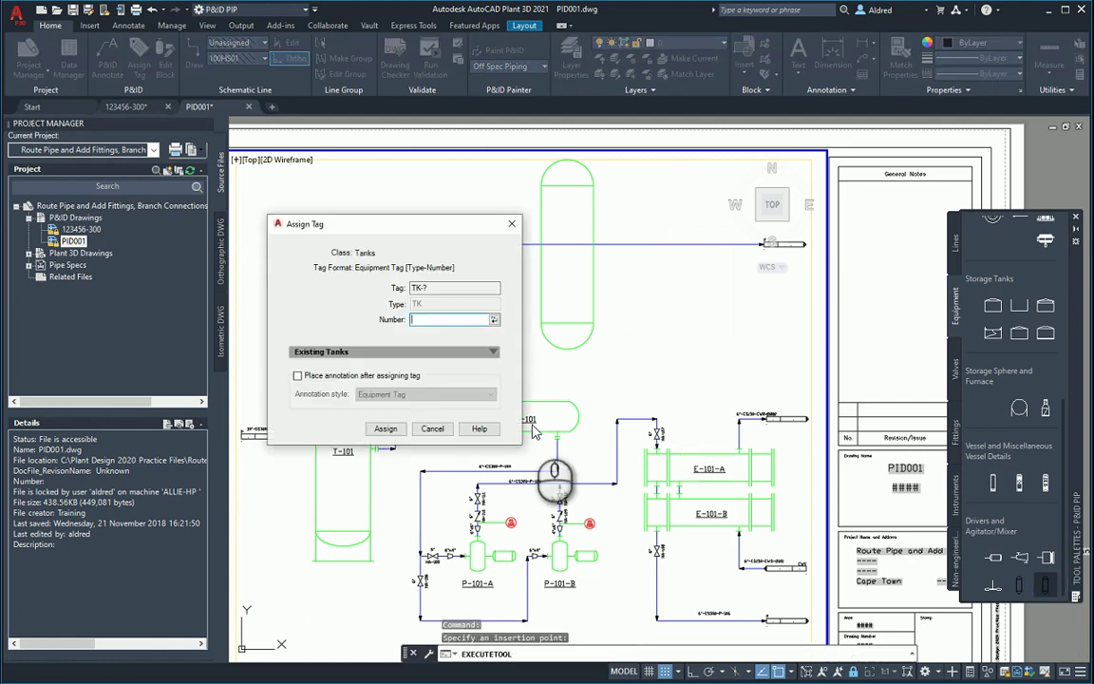
{"action": "left_click", "coordinate": [495, 321]}
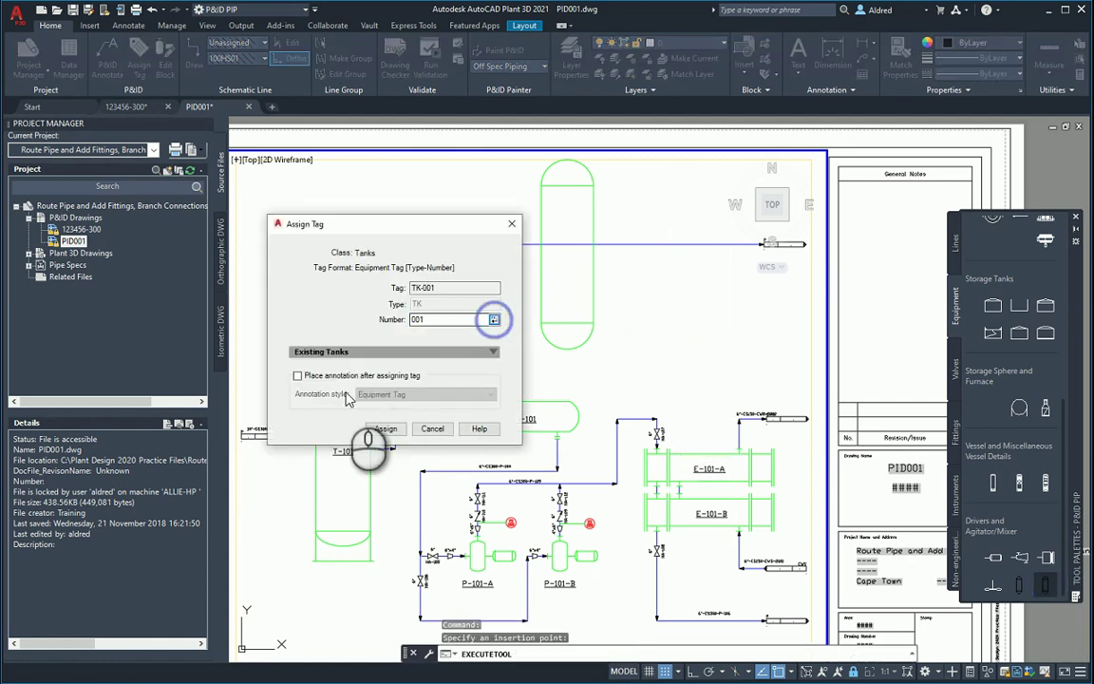
{"action": "left_click", "coordinate": [297, 376]}
{"action": "left_click", "coordinate": [384, 430]}
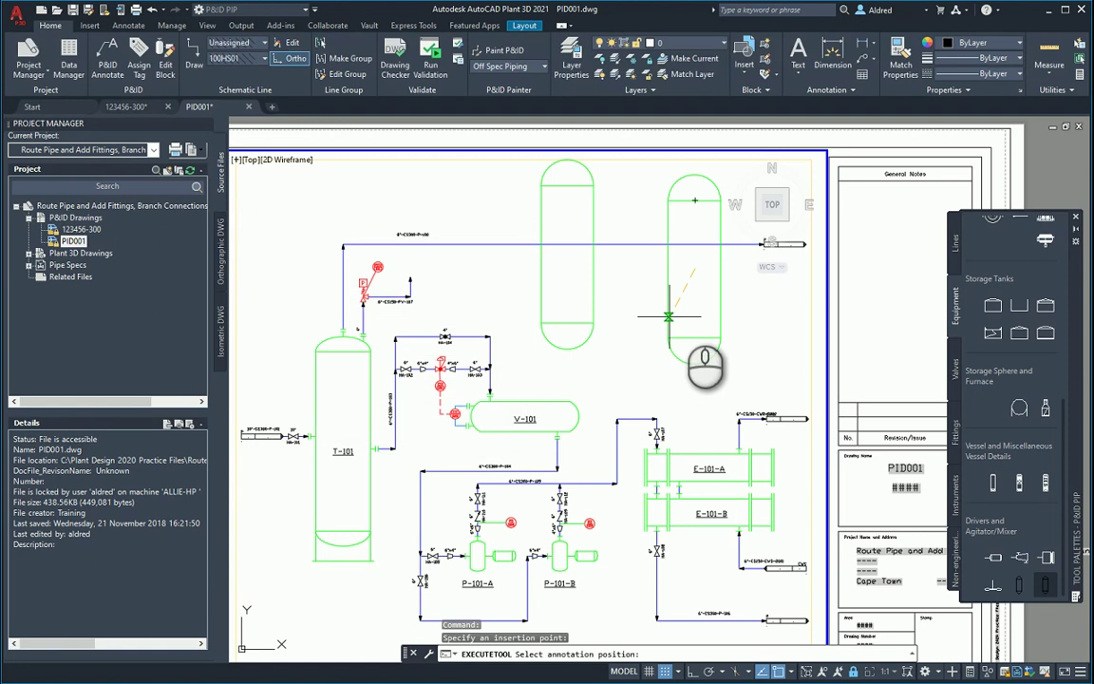
{"action": "left_click", "coordinate": [702, 291]}
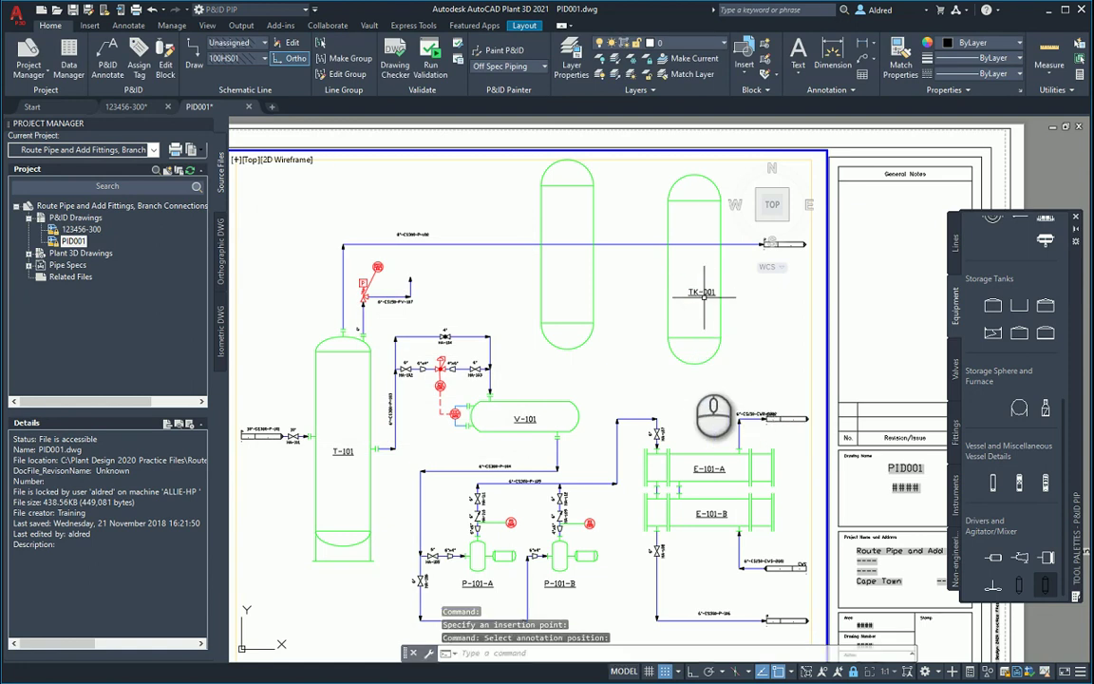